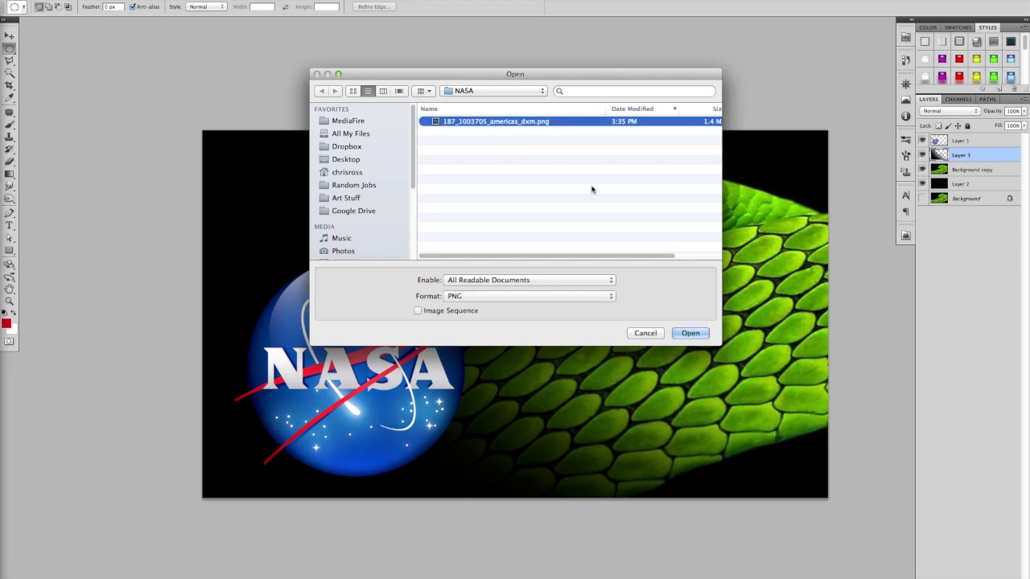
Step: Open the americas Earth PNG, apply Auto Color, and invert it so space turns white
{"action": "left_click", "coordinate": [689, 333]}
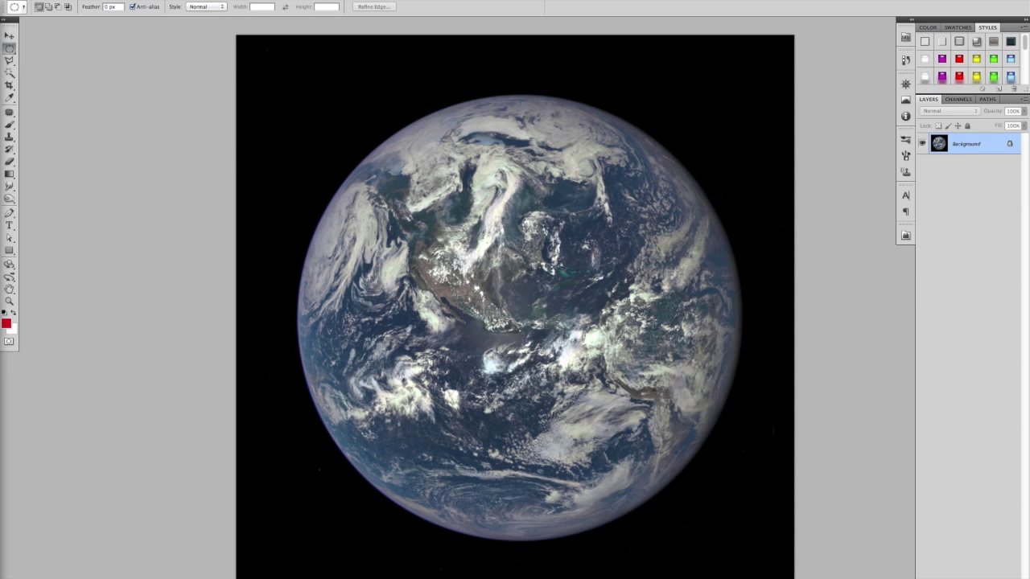
{"action": "left_click", "coordinate": [137, 1]}
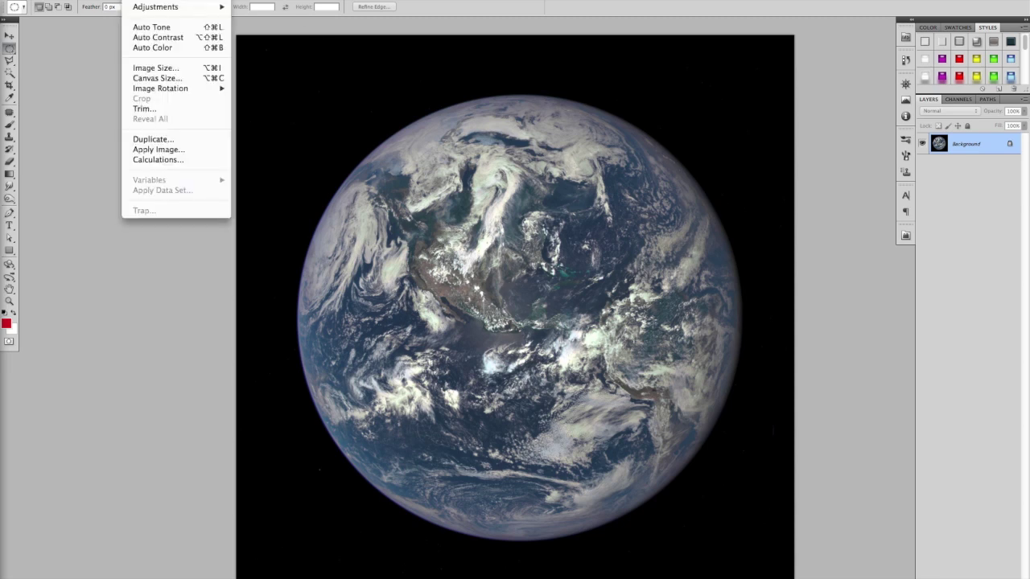
{"action": "left_click", "coordinate": [146, 50]}
{"action": "mouse_move", "coordinate": [148, 8]}
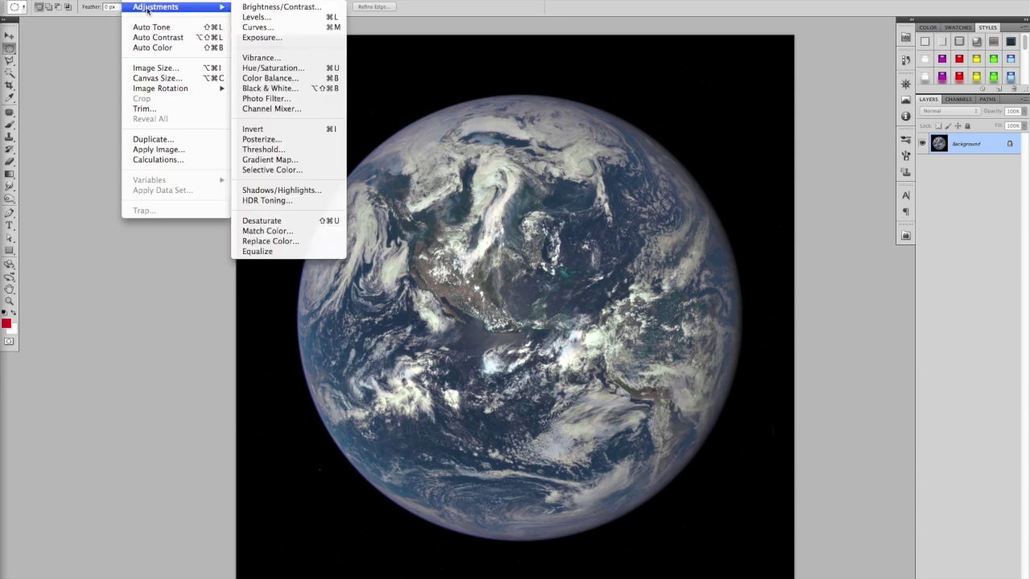
{"action": "left_click", "coordinate": [264, 129]}
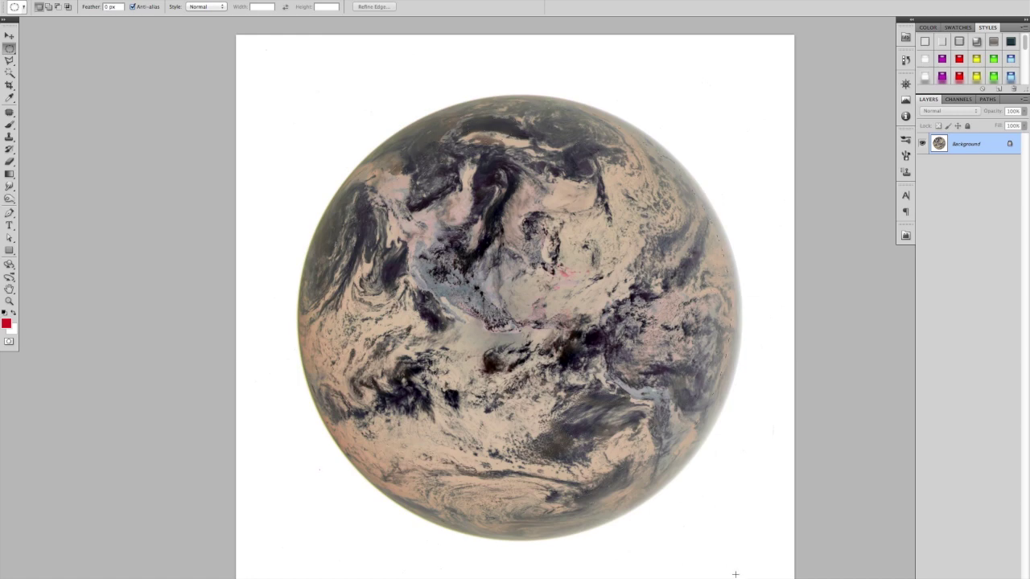
{"action": "scroll", "coordinate": [735, 575], "scroll_direction": "down", "scroll_amount": 5}
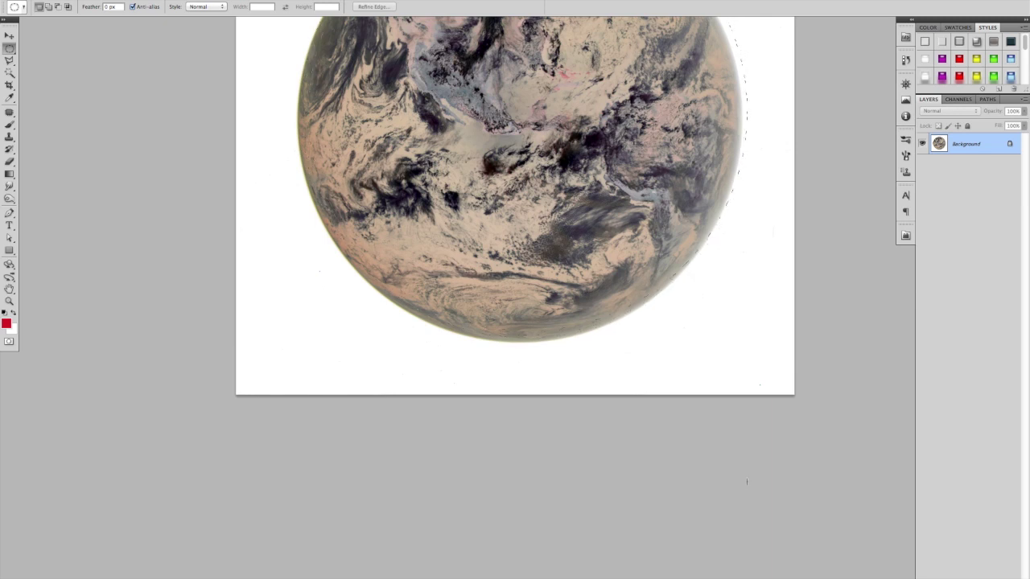
{"action": "left_click_drag", "start_coordinate": [747, 482], "coordinate": [747, 417]}
{"action": "scroll", "coordinate": [515, 241], "scroll_direction": "up", "scroll_amount": 3}
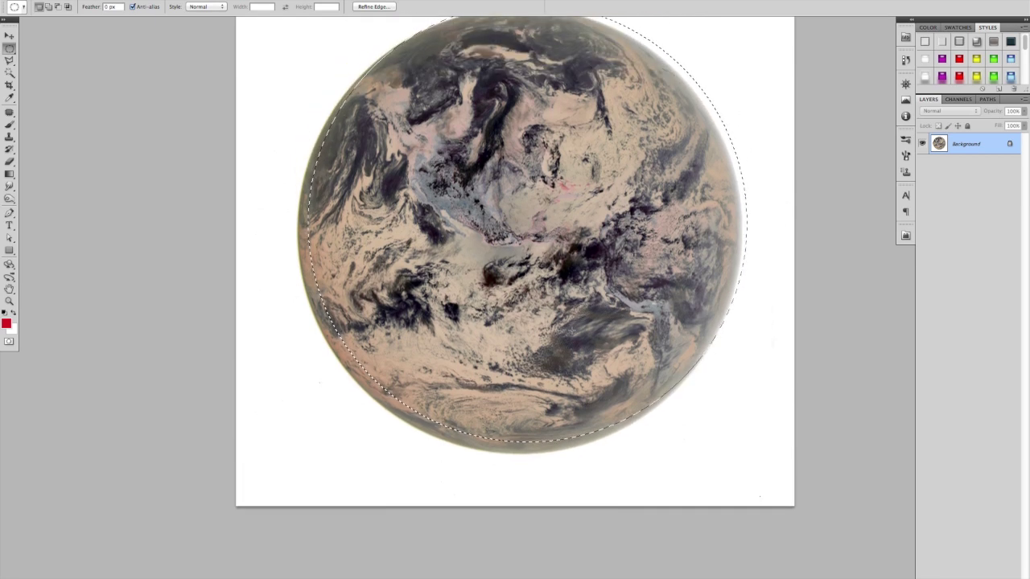
{"action": "key", "text": "Down"}
{"action": "key", "text": "Down"}
{"action": "key", "text": "Down"}
{"action": "key", "text": "Down"}
{"action": "key", "text": "Down"}
{"action": "key", "text": "Down"}
{"action": "key", "text": "Down"}
{"action": "key", "text": "Down"}
{"action": "key", "text": "Down"}
{"action": "key", "text": "Down"}
{"action": "key", "text": "Down"}
{"action": "key", "text": "Down"}
{"action": "key", "text": "Left"}
{"action": "key", "text": "Left"}
{"action": "key", "text": "Left"}
{"action": "key", "text": "Left"}
{"action": "key", "text": "Left"}
{"action": "key", "text": "Left"}
{"action": "key", "text": "Left"}
{"action": "key", "text": "Left"}
{"action": "key", "text": "Left"}
{"action": "key", "text": "Left"}
{"action": "key", "text": "Left"}
{"action": "key", "text": "Left"}
{"action": "key", "text": "Left"}
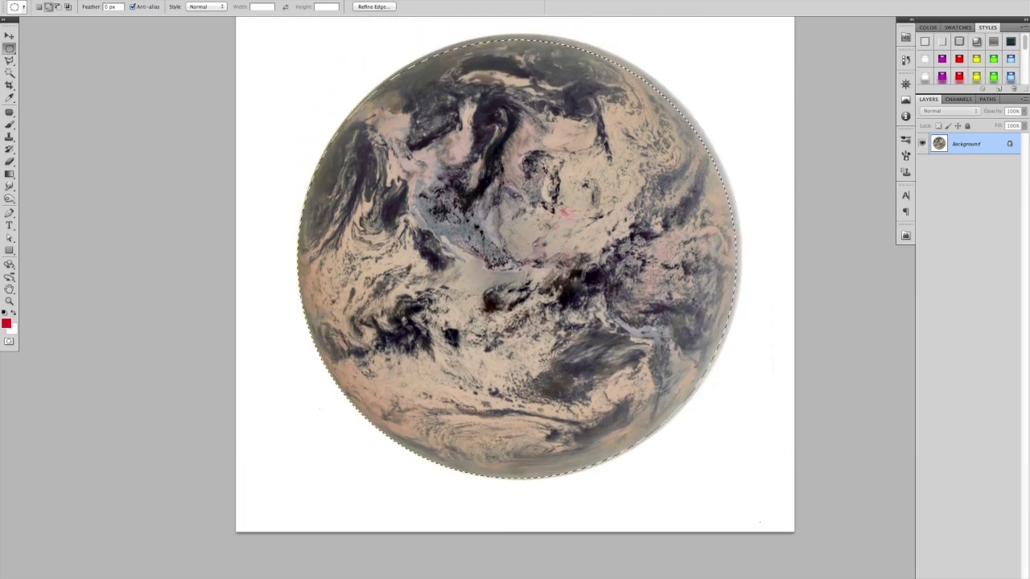
{"action": "key", "text": "Right"}
{"action": "key", "text": "Right"}
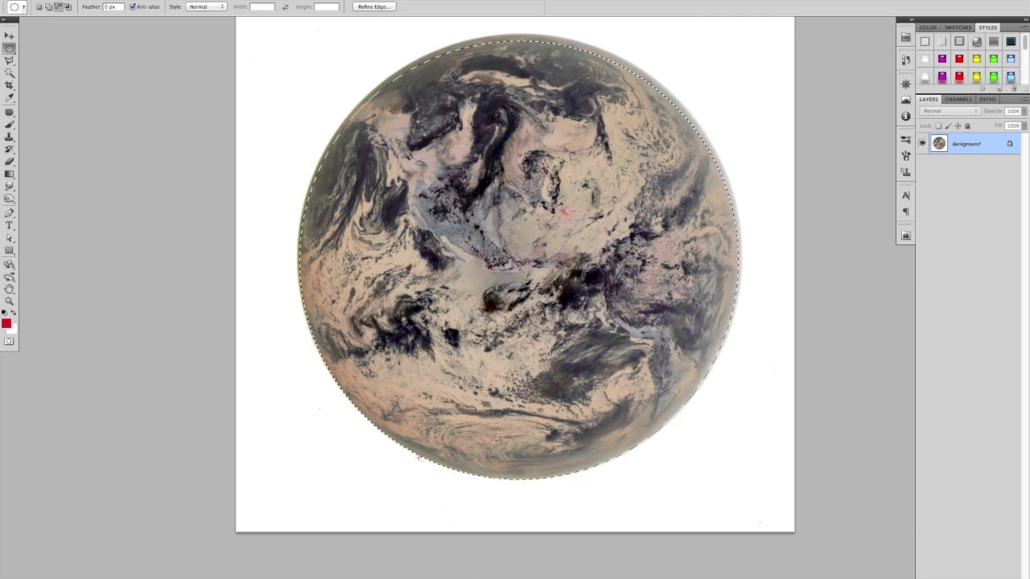
{"action": "scroll", "coordinate": [483, 483], "scroll_direction": "up", "scroll_amount": 5}
{"action": "scroll", "coordinate": [481, 455], "scroll_direction": "up", "scroll_amount": 5}
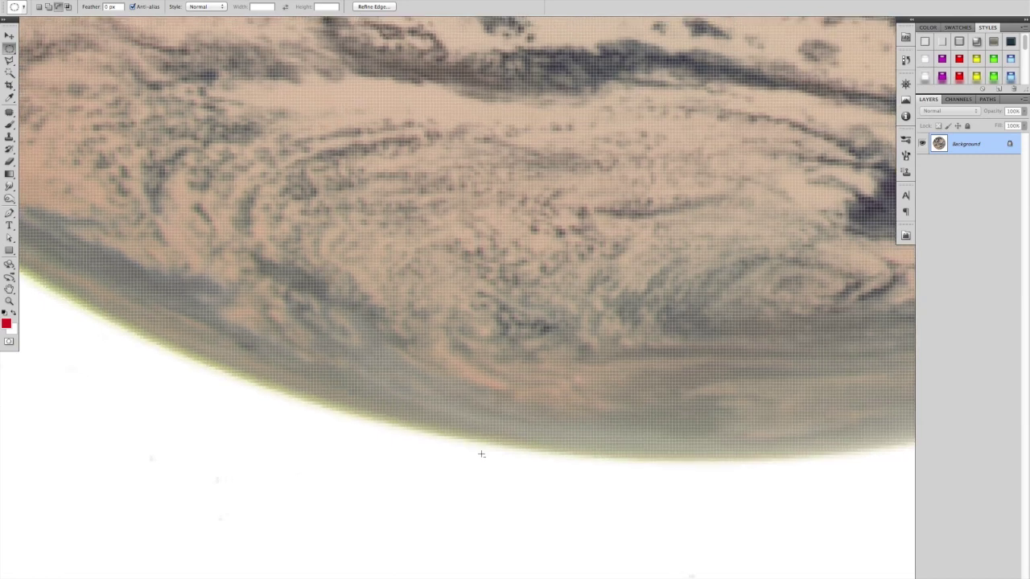
{"action": "scroll", "coordinate": [481, 454], "scroll_direction": "up", "scroll_amount": 3}
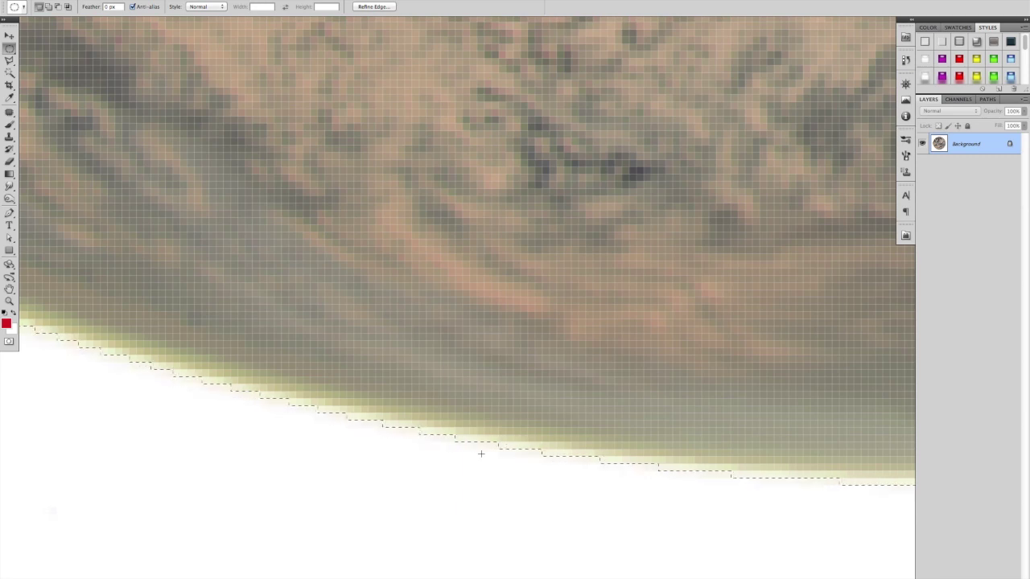
{"action": "key", "text": "ctrl+d"}
{"action": "scroll", "coordinate": [480, 453], "scroll_direction": "down", "scroll_amount": 6}
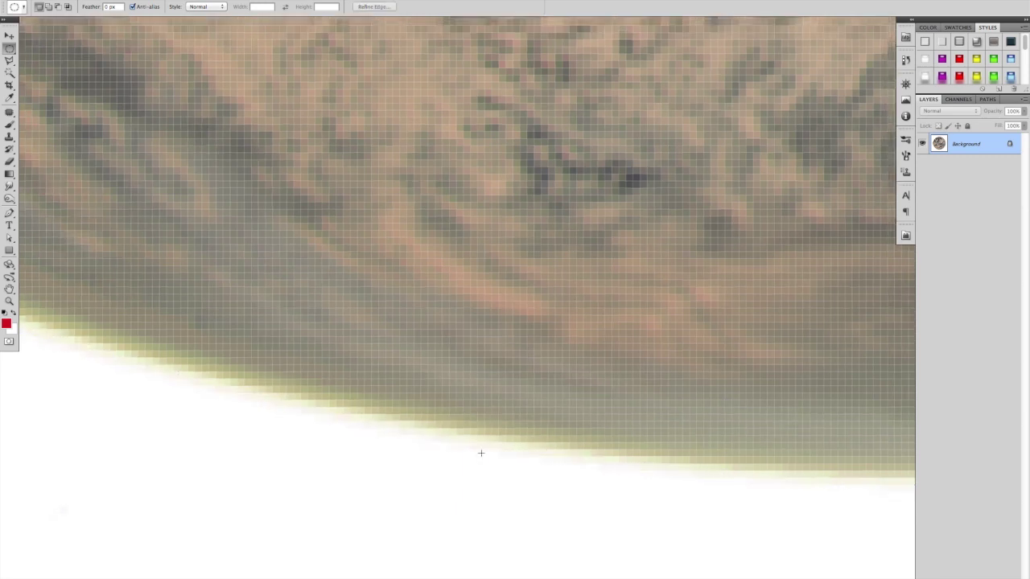
{"action": "scroll", "coordinate": [480, 453], "scroll_direction": "down", "scroll_amount": 4}
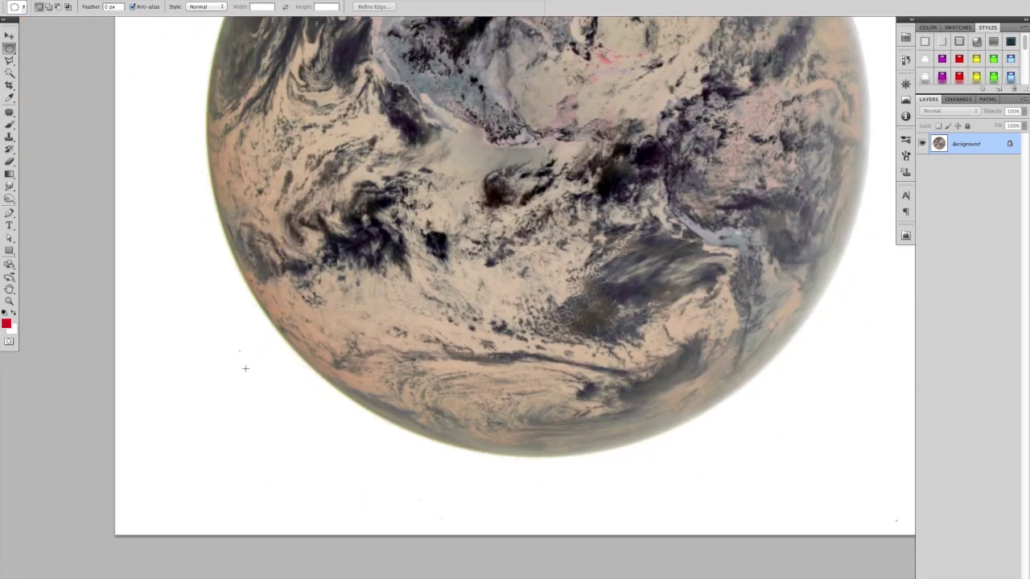
{"action": "scroll", "coordinate": [235, 351], "scroll_direction": "up", "scroll_amount": 2}
{"action": "scroll", "coordinate": [240, 351], "scroll_direction": "up", "scroll_amount": 6}
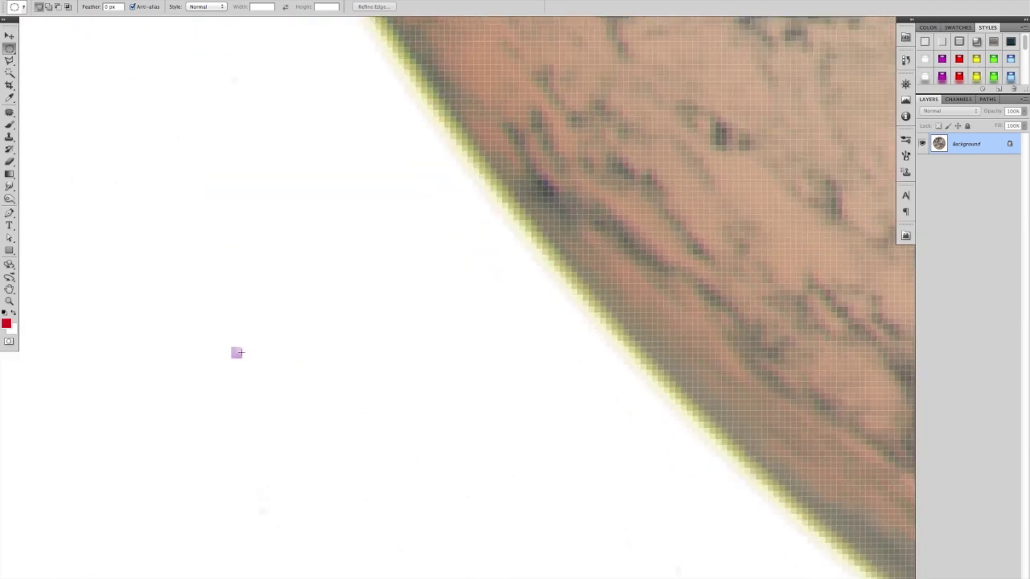
{"action": "scroll", "coordinate": [261, 358], "scroll_direction": "down", "scroll_amount": 6}
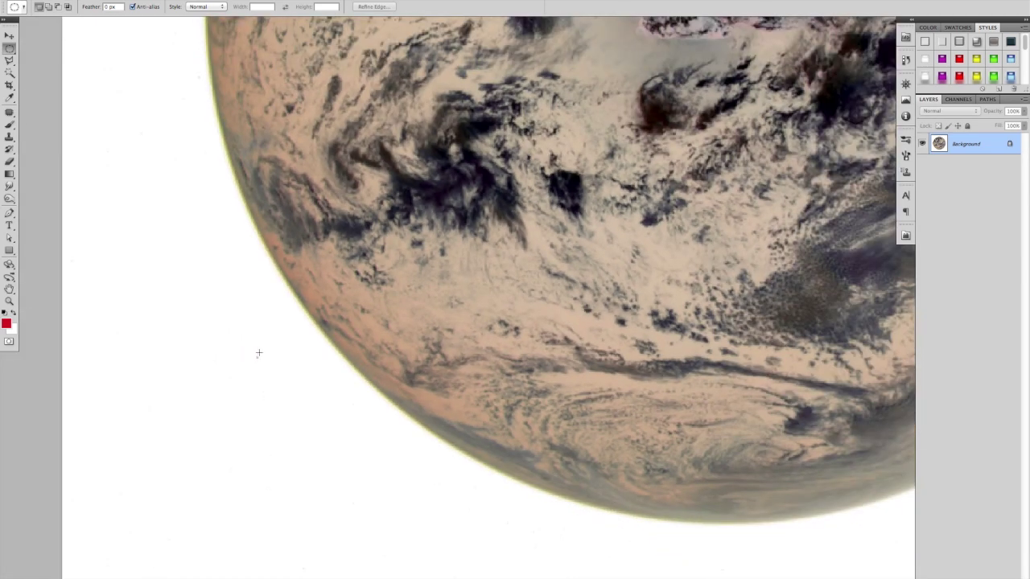
{"action": "left_click", "coordinate": [9, 35]}
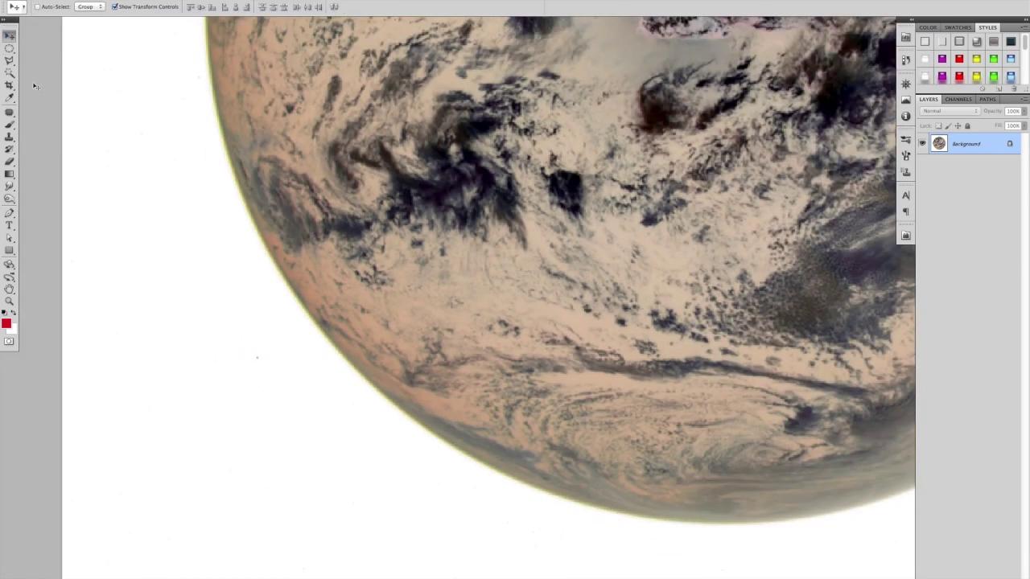
Step: Pan around the white area beside the Earth to inspect its edge and the faint vertical streak
{"action": "left_click_drag", "start_coordinate": [735, 453], "coordinate": [345, 423]}
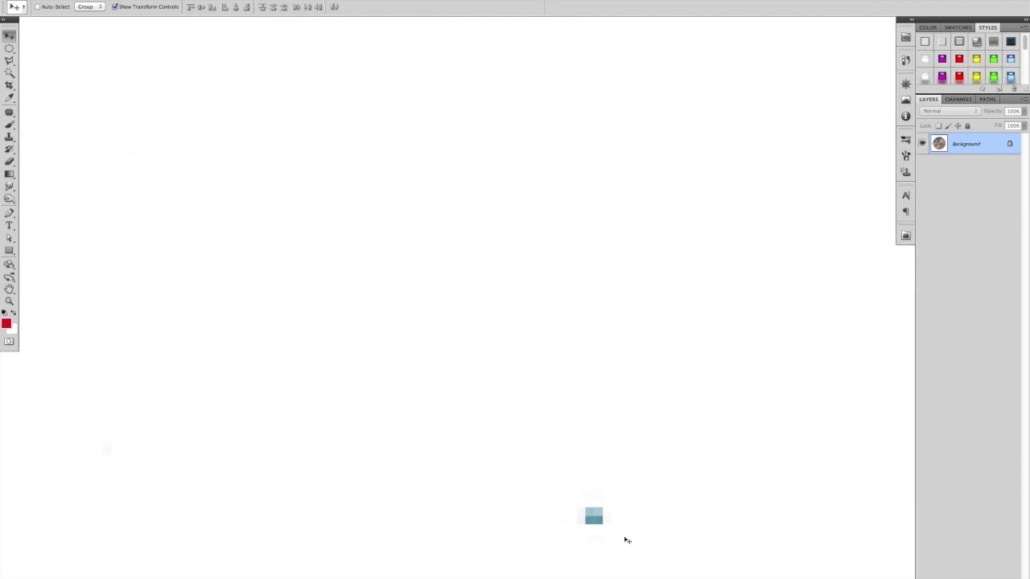
{"action": "scroll", "coordinate": [586, 485], "scroll_direction": "down", "scroll_amount": 1}
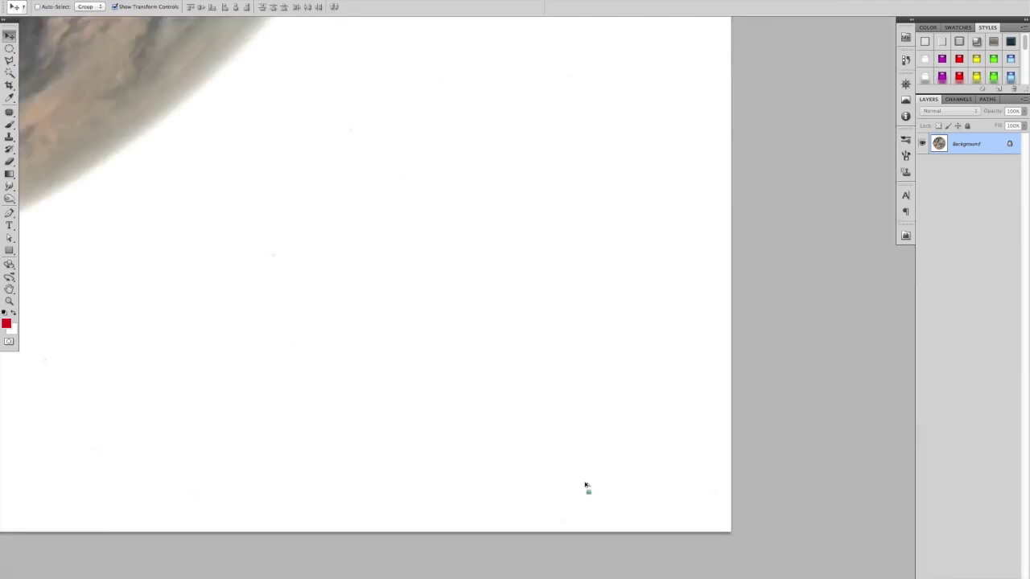
{"action": "left_click_drag", "start_coordinate": [604, 143], "coordinate": [610, 424]}
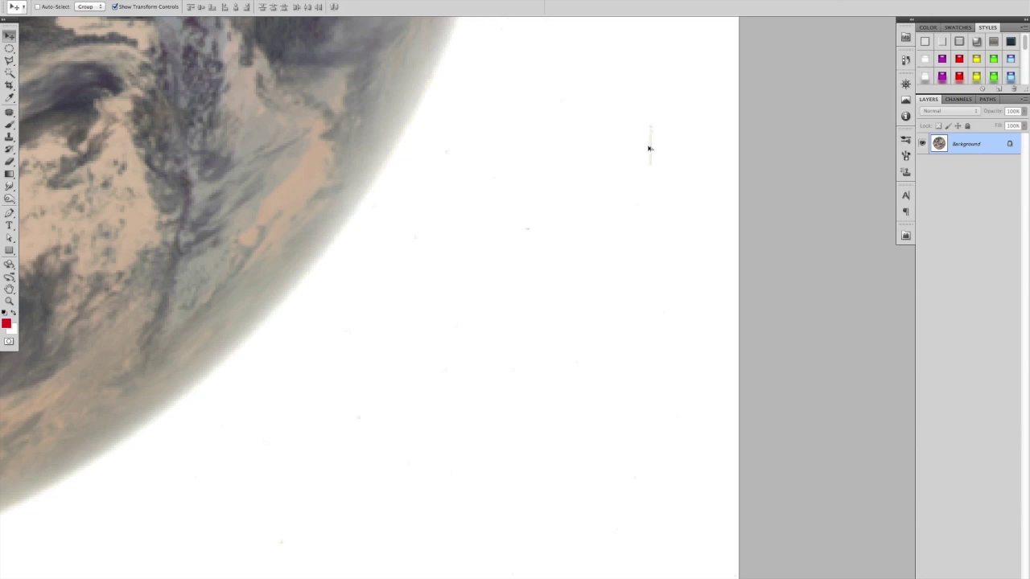
{"action": "scroll", "coordinate": [649, 148], "scroll_direction": "up", "scroll_amount": 5}
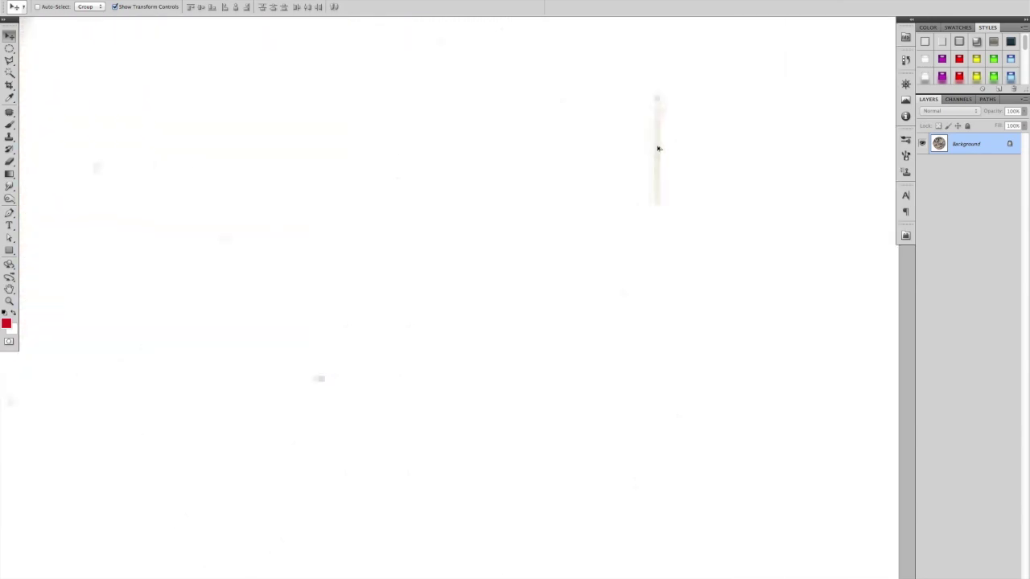
{"action": "left_click_drag", "start_coordinate": [696, 101], "coordinate": [670, 204]}
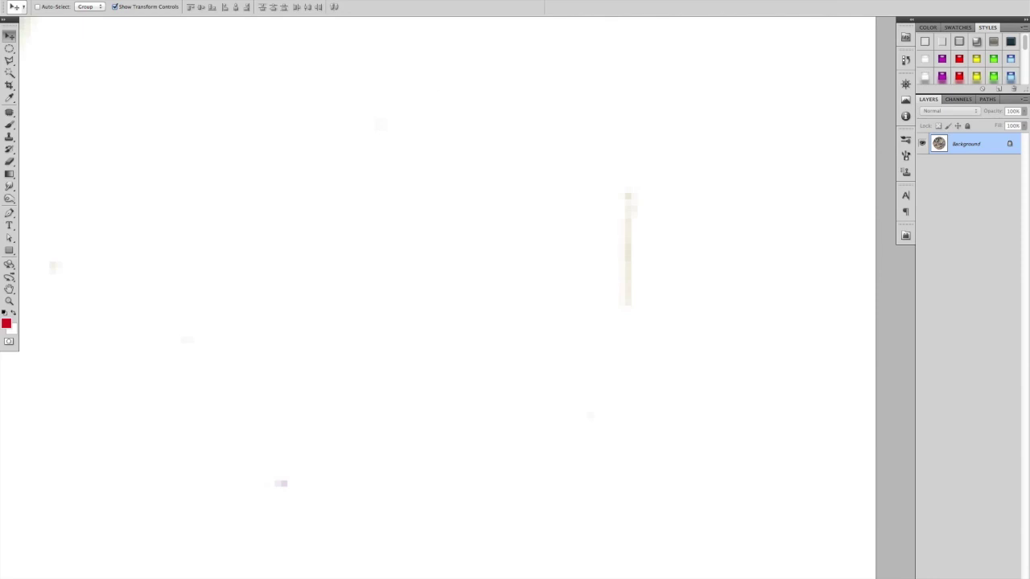
Step: Invert the image back to original colours and zoom out to centre the whole globe
{"action": "left_click", "coordinate": [137, 0]}
{"action": "mouse_move", "coordinate": [177, 6]}
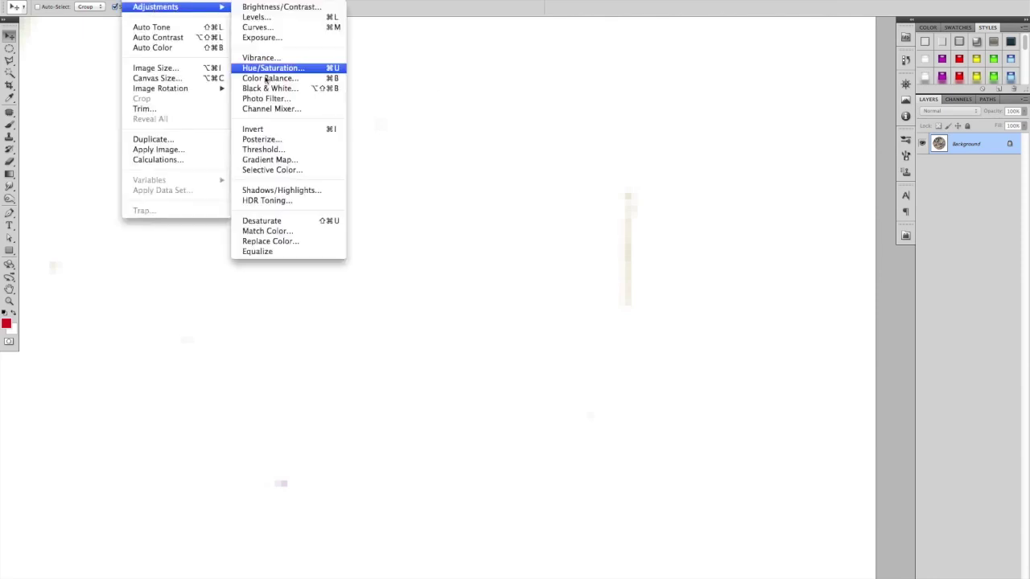
{"action": "left_click", "coordinate": [279, 130]}
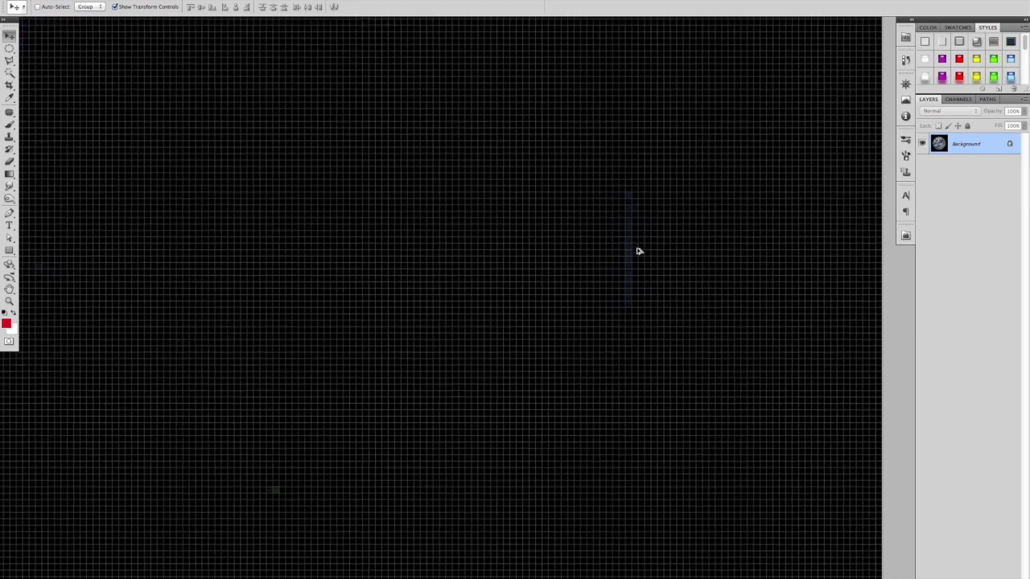
{"action": "scroll", "coordinate": [638, 251], "scroll_direction": "up", "scroll_amount": 3}
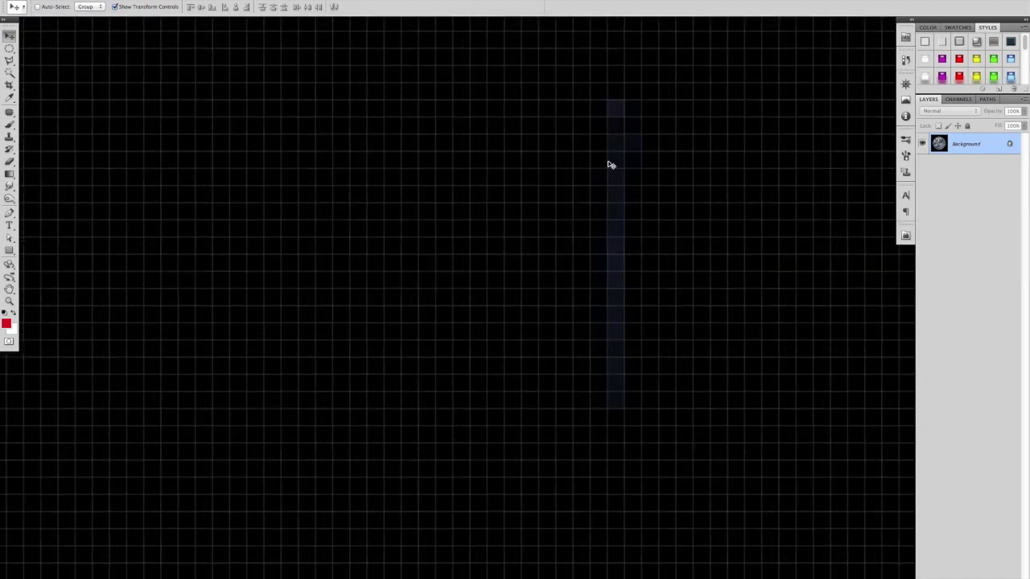
{"action": "scroll", "coordinate": [604, 276], "scroll_direction": "down", "scroll_amount": 3}
{"action": "scroll", "coordinate": [608, 273], "scroll_direction": "down", "scroll_amount": 5}
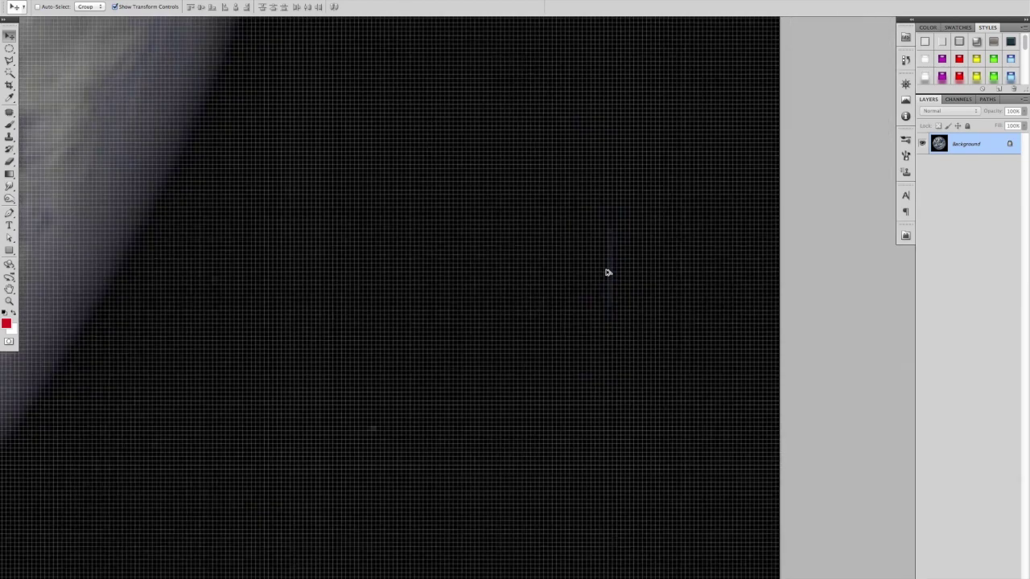
{"action": "scroll", "coordinate": [607, 273], "scroll_direction": "down", "scroll_amount": 2}
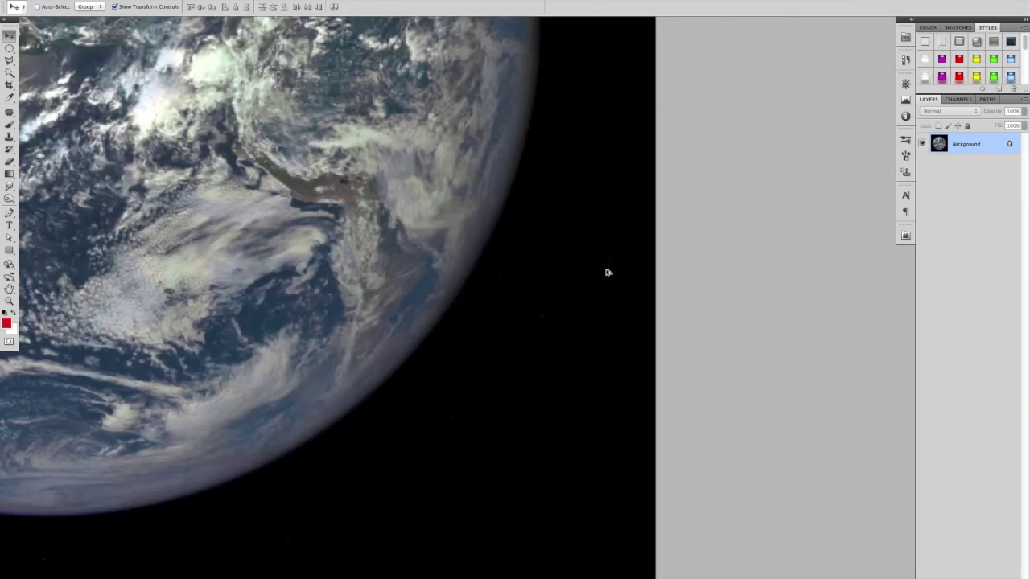
{"action": "scroll", "coordinate": [603, 300], "scroll_direction": "down", "scroll_amount": 3}
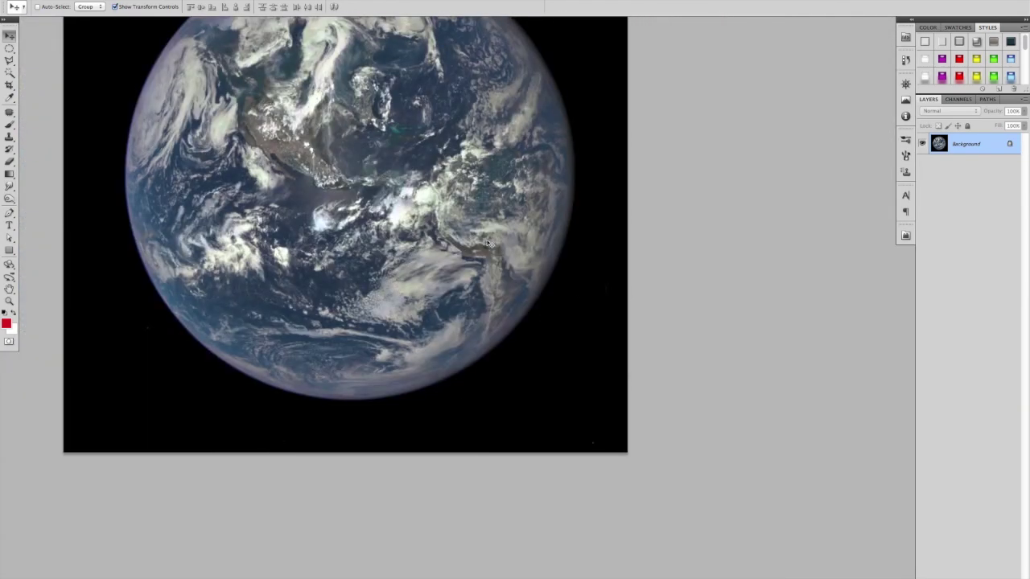
{"action": "left_click_drag", "start_coordinate": [366, 156], "coordinate": [485, 256]}
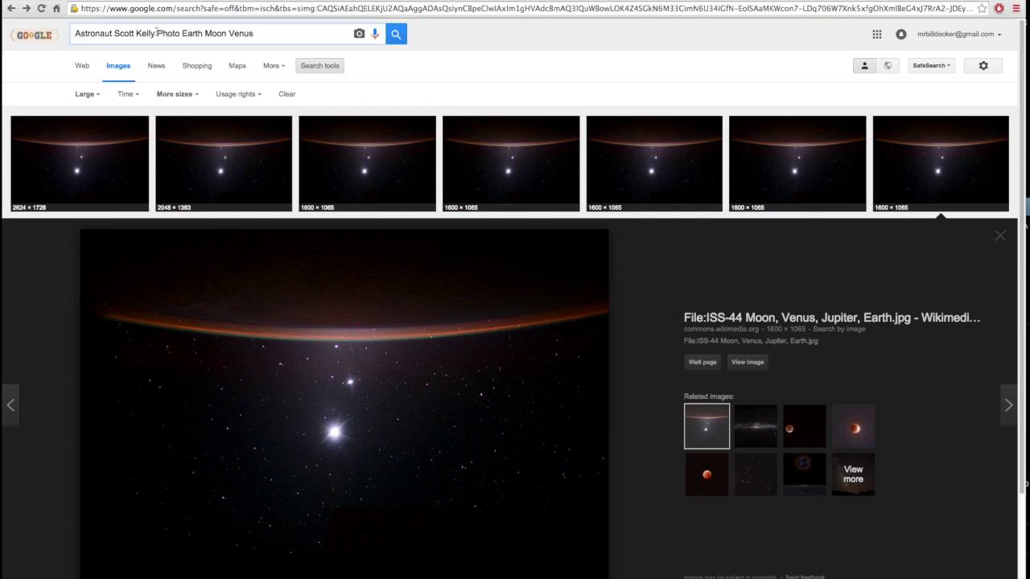
Step: Save the full-size ISS-44 photo as ISS-44_Moon,_Venus,_Jupiter,_Earth.jpg in the NASA folder, then return to Photoshop
{"action": "left_click", "coordinate": [753, 363]}
{"action": "right_click", "coordinate": [448, 213]}
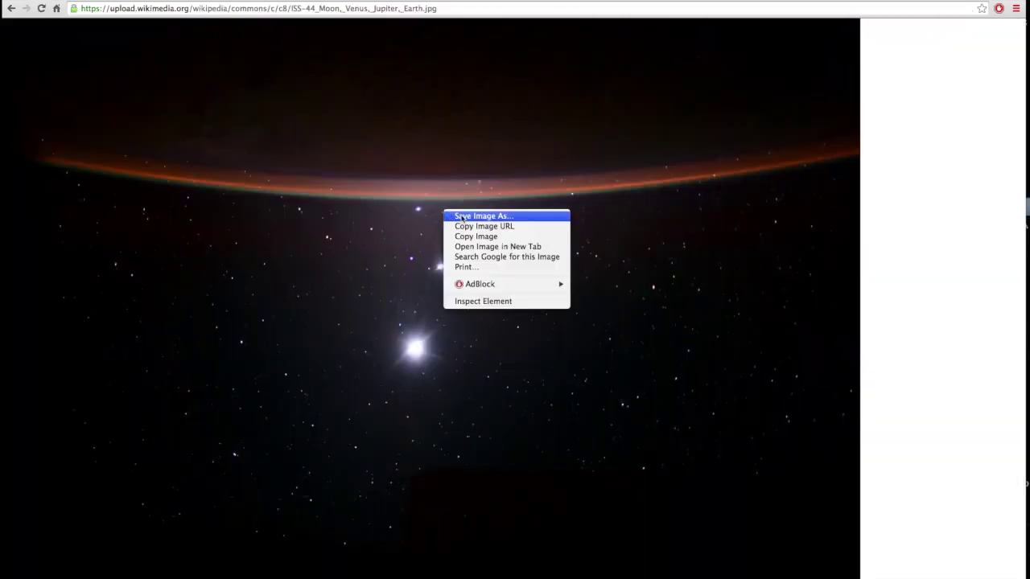
{"action": "left_click", "coordinate": [450, 215]}
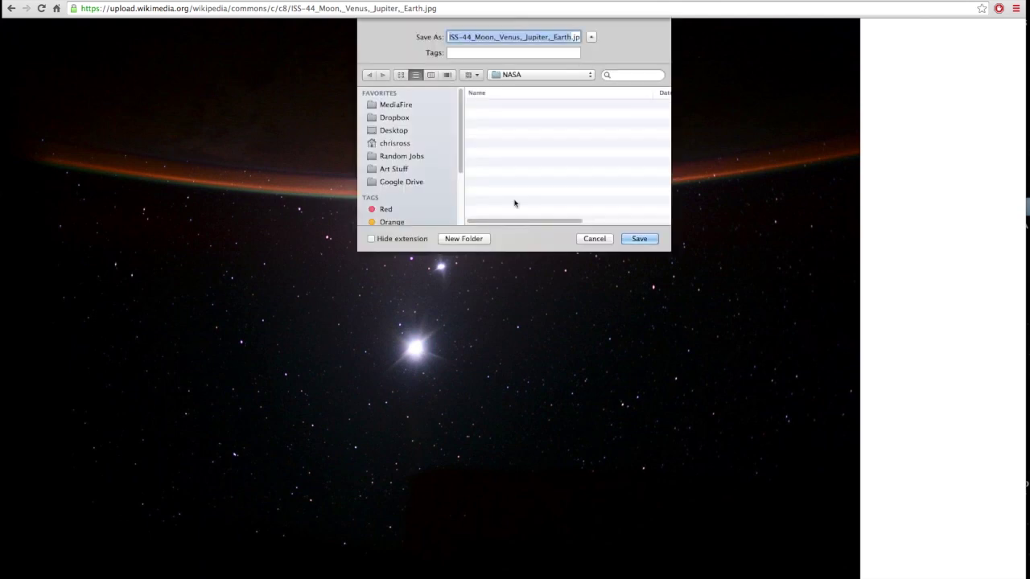
{"action": "left_click", "coordinate": [639, 238]}
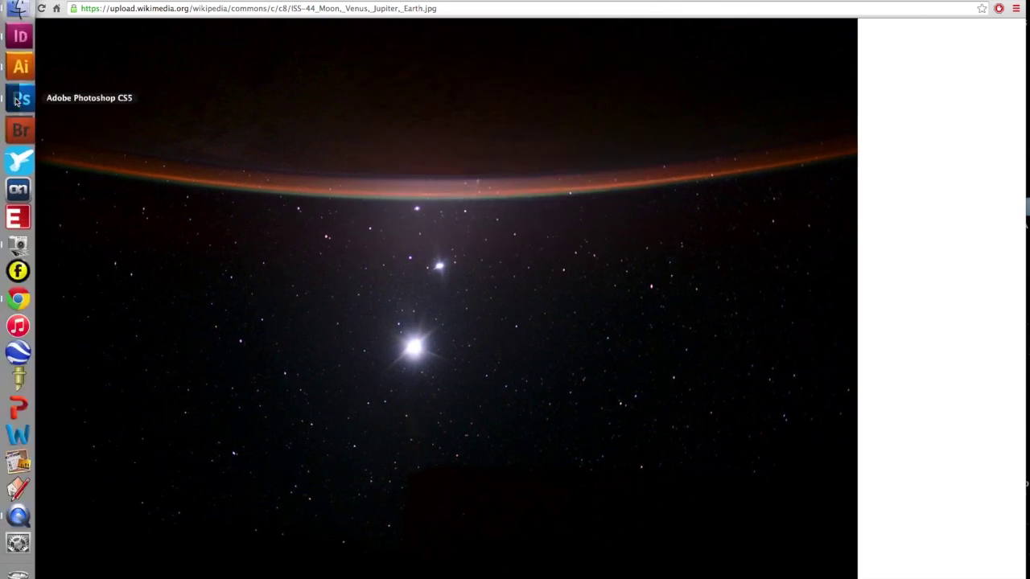
{"action": "left_click", "coordinate": [16, 99]}
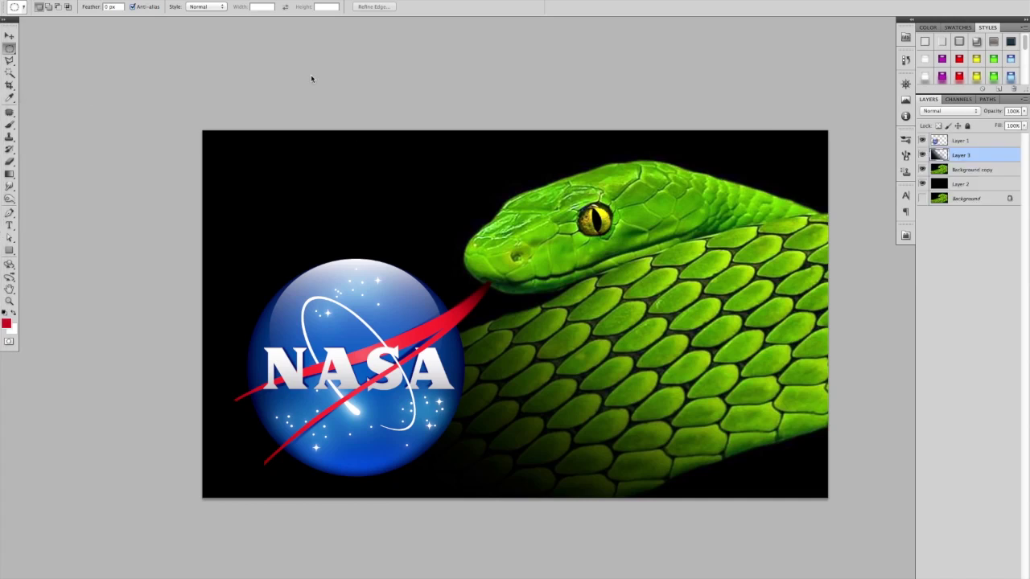
Step: Open ISS-44_Moon,_Venus,_Jupiter,_Earth.jpg through Camera Raw as a new document and shift the view
{"action": "key", "text": "super+o"}
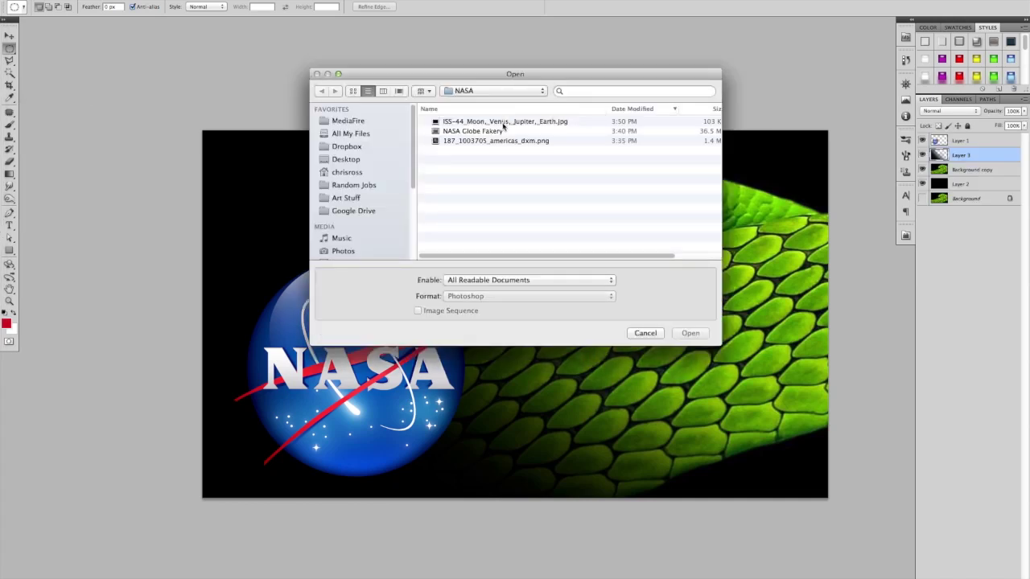
{"action": "left_click", "coordinate": [504, 121]}
{"action": "left_click", "coordinate": [690, 333]}
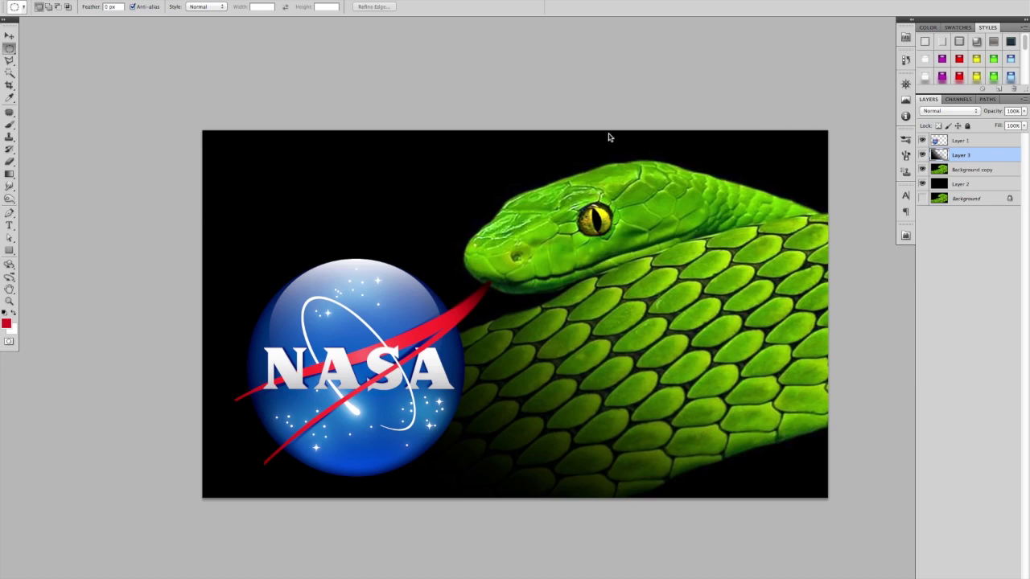
{"action": "key", "text": "Return"}
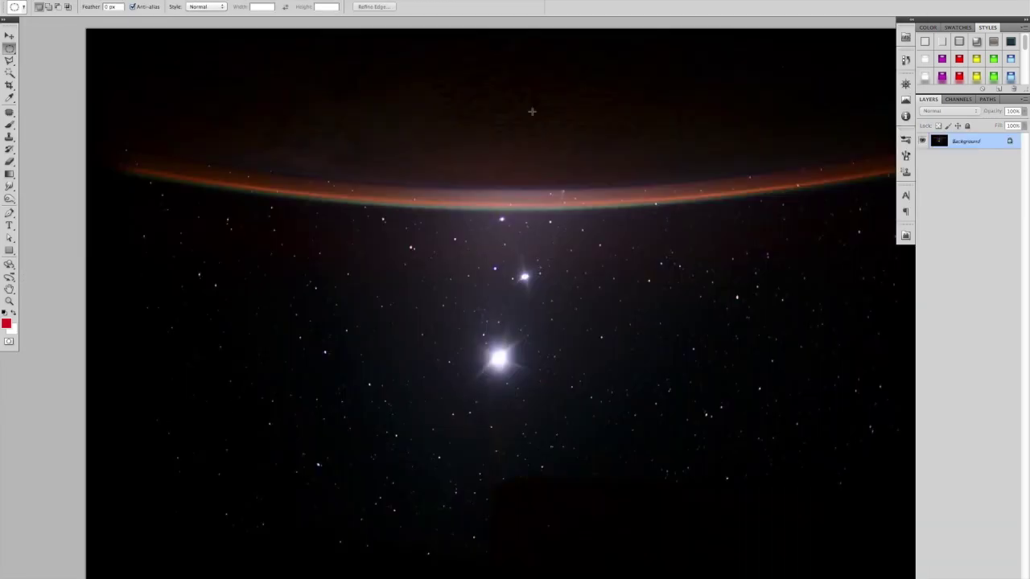
{"action": "left_click_drag", "start_coordinate": [647, 311], "coordinate": [591, 304]}
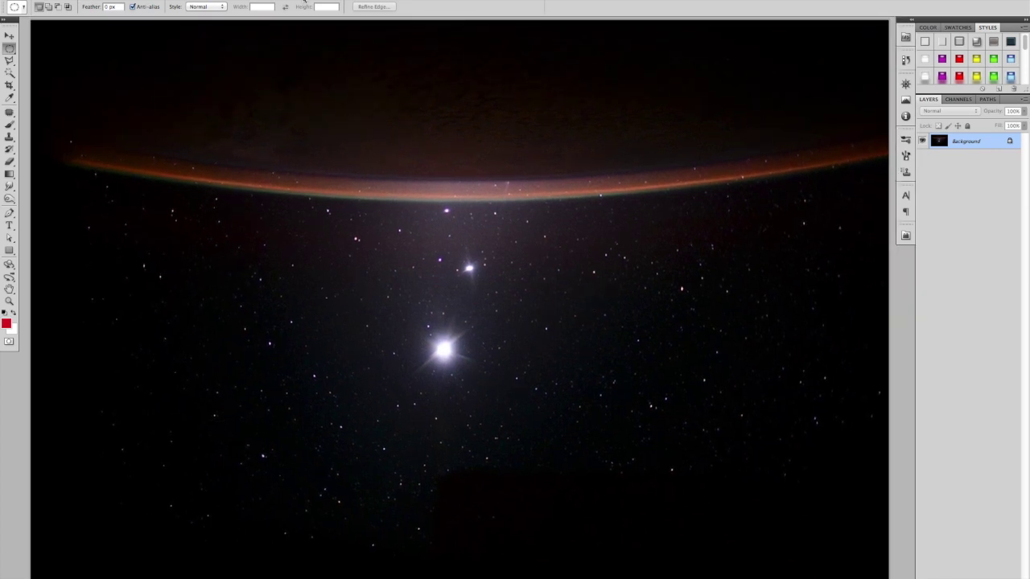
{"action": "left_click", "coordinate": [137, 0]}
{"action": "mouse_move", "coordinate": [146, 7]}
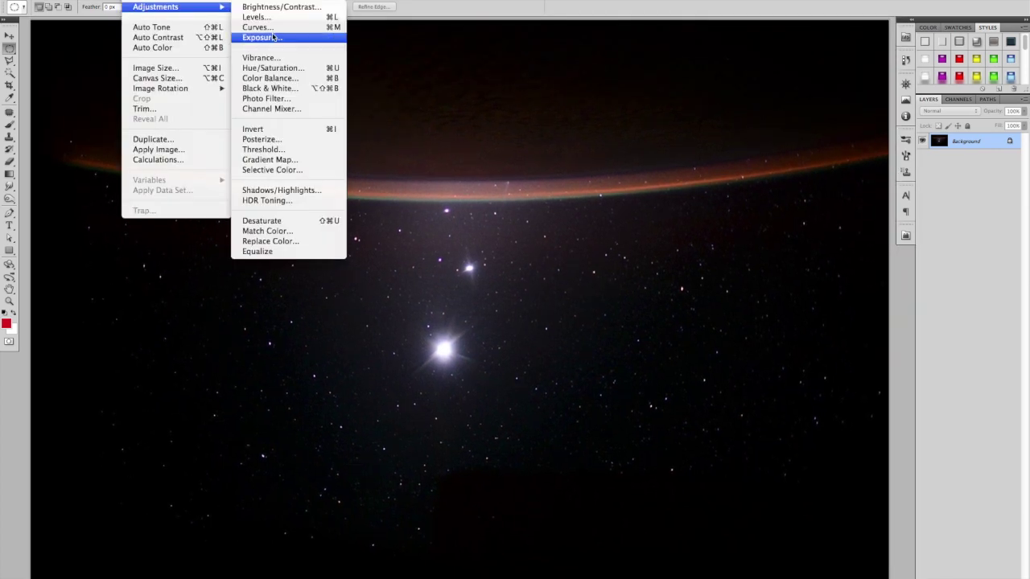
Step: Invert the entire ISS photo into a negative and bring the pale lower patch into view
{"action": "left_click", "coordinate": [255, 129]}
{"action": "key", "text": "ctrl+shift+i"}
{"action": "key", "text": "ctrl+i"}
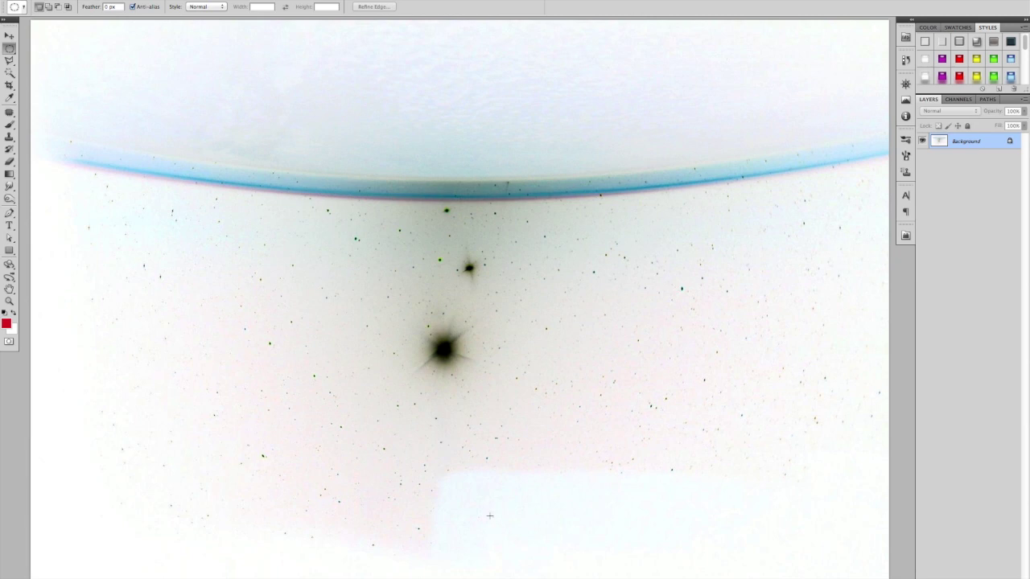
{"action": "scroll", "coordinate": [483, 517], "scroll_direction": "up", "scroll_amount": 3}
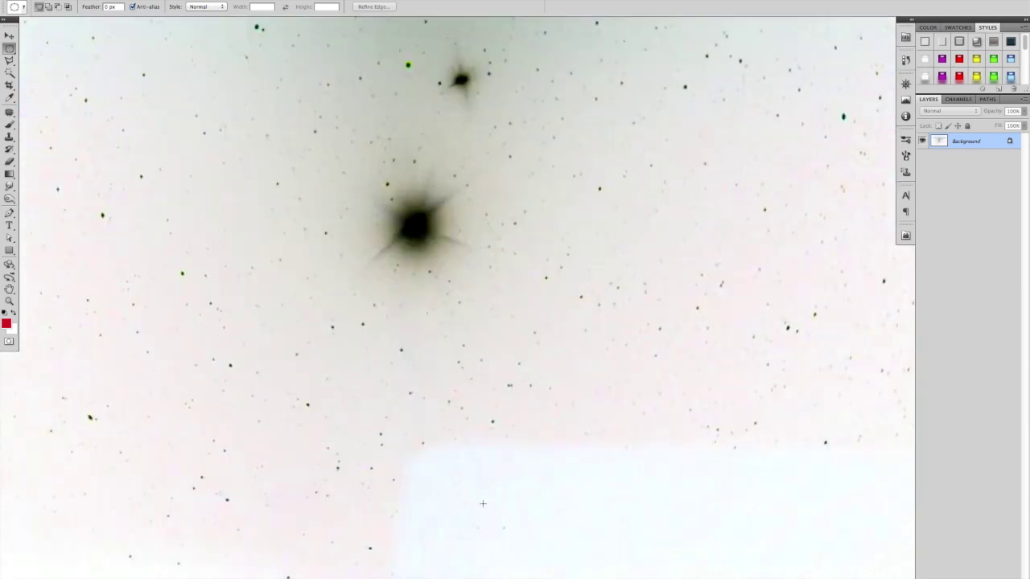
{"action": "left_click_drag", "start_coordinate": [575, 512], "coordinate": [332, 347]}
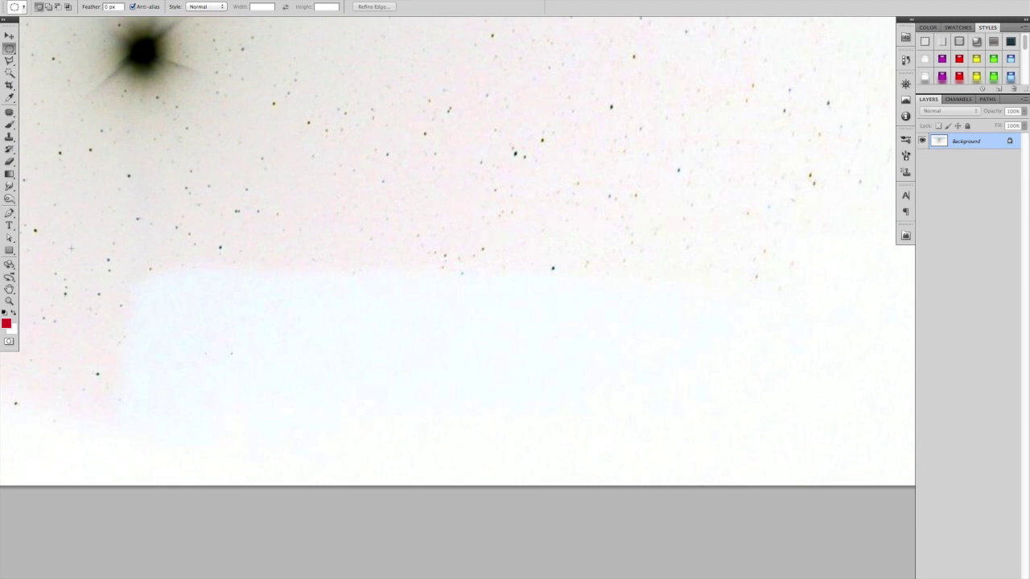
Step: Draw a rectangular marquee around the pale lower patch, then deselect it
{"action": "left_click_drag", "start_coordinate": [13, 50], "coordinate": [48, 47]}
{"action": "scroll", "coordinate": [449, 378], "scroll_direction": "down", "scroll_amount": 2}
{"action": "scroll", "coordinate": [394, 366], "scroll_direction": "down", "scroll_amount": 1}
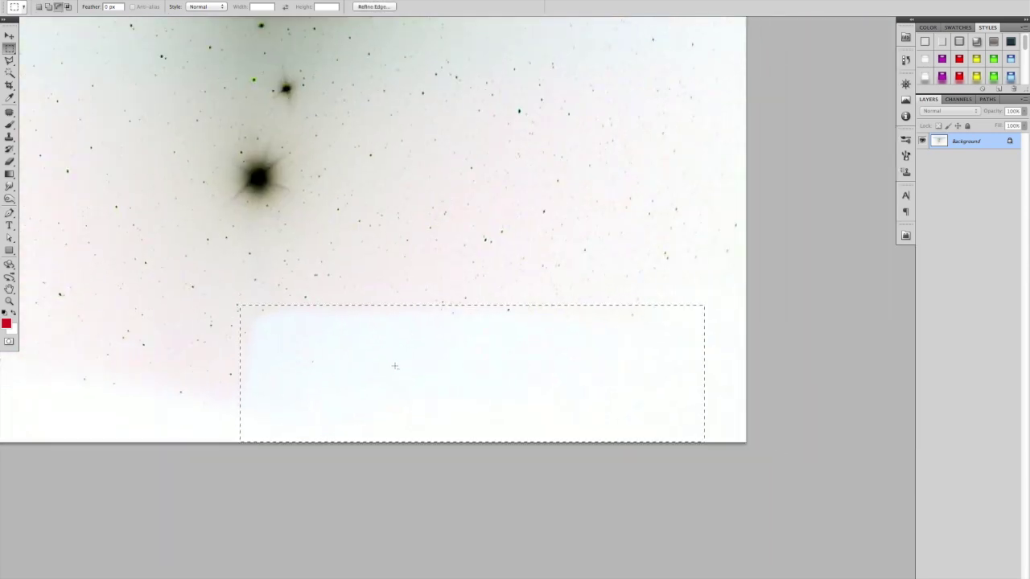
{"action": "scroll", "coordinate": [396, 365], "scroll_direction": "down", "scroll_amount": 2}
{"action": "scroll", "coordinate": [401, 363], "scroll_direction": "down", "scroll_amount": 1}
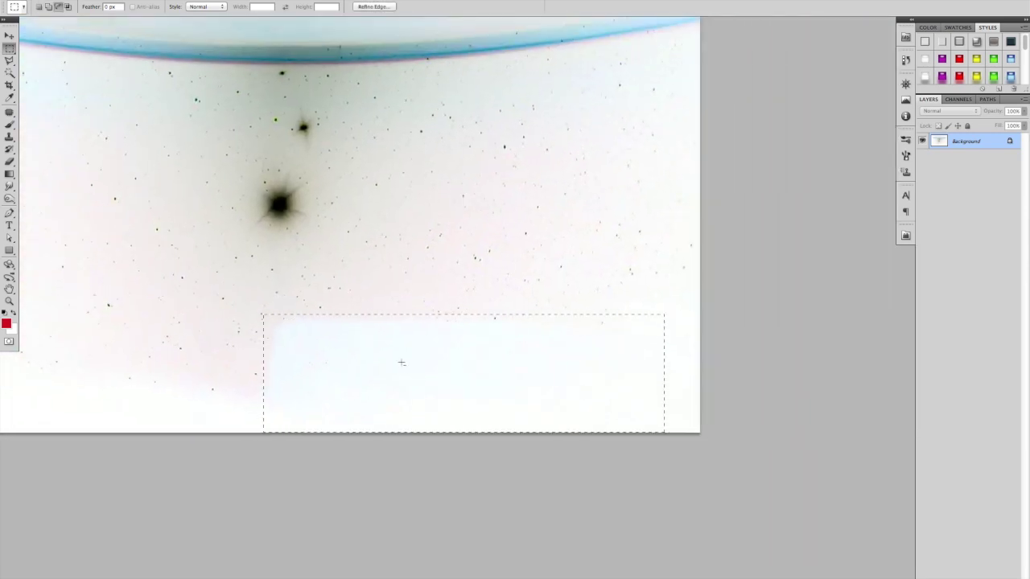
{"action": "scroll", "coordinate": [401, 363], "scroll_direction": "down", "scroll_amount": 3}
{"action": "scroll", "coordinate": [314, 269], "scroll_direction": "up", "scroll_amount": 1}
{"action": "left_click", "coordinate": [313, 267]}
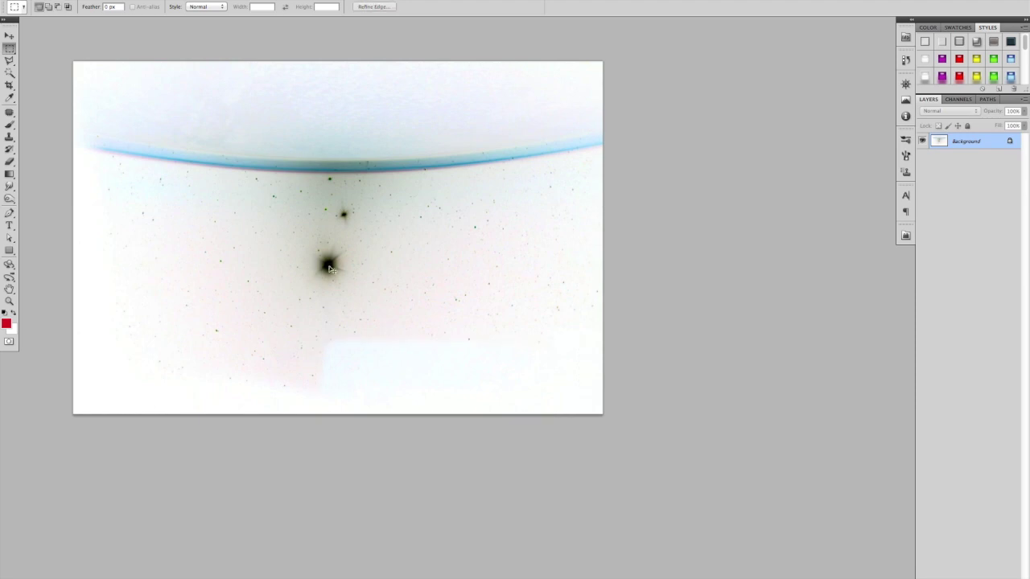
Step: Toggle the photo between normal and negative with Cmd+I, ending as a negative with the horizon mid-screen
{"action": "key", "text": "ctrl+i"}
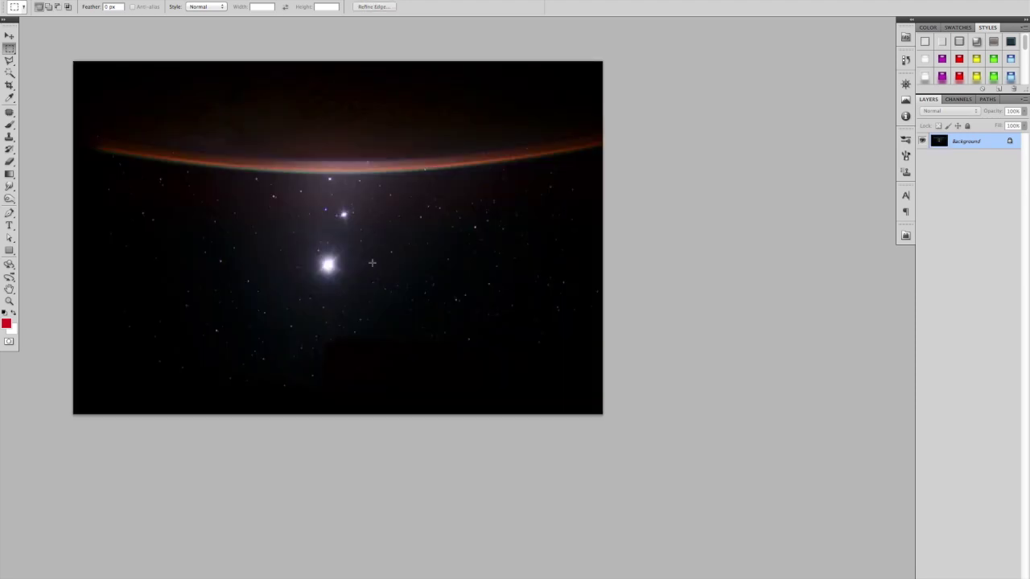
{"action": "key", "text": "ctrl+i"}
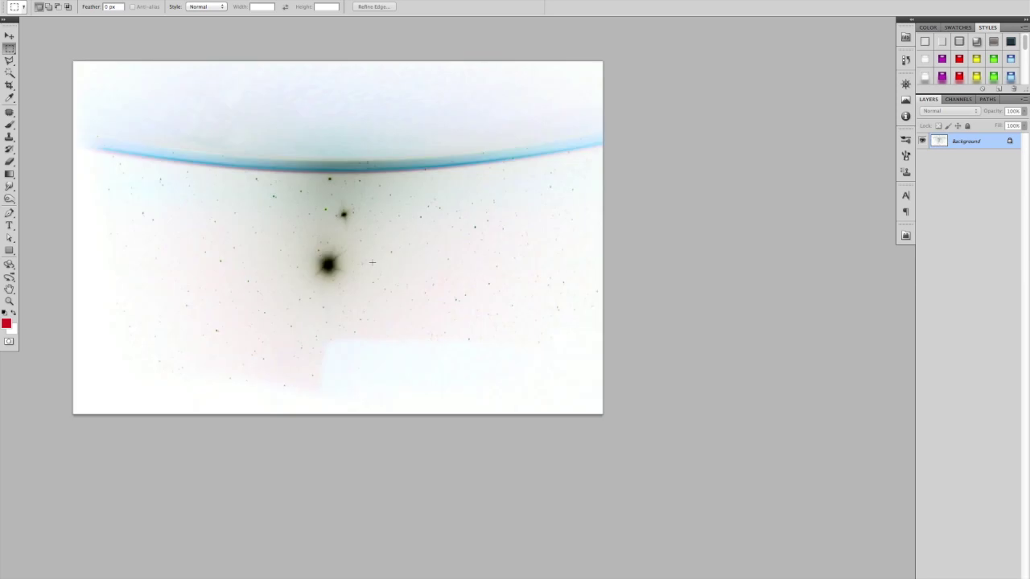
{"action": "key", "text": "ctrl+i"}
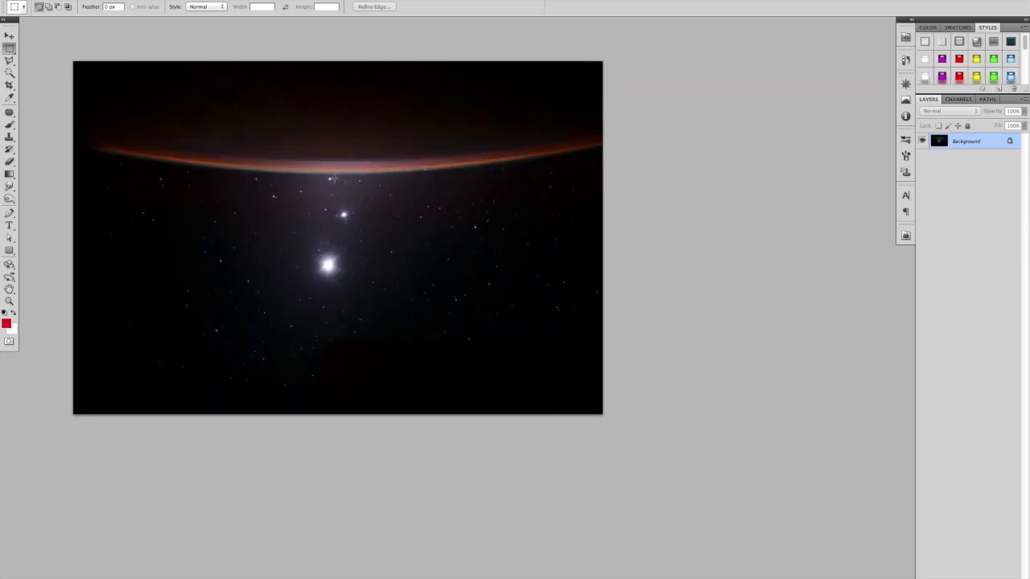
{"action": "key", "text": "ctrl+i"}
{"action": "scroll", "coordinate": [333, 178], "scroll_direction": "up", "scroll_amount": 3}
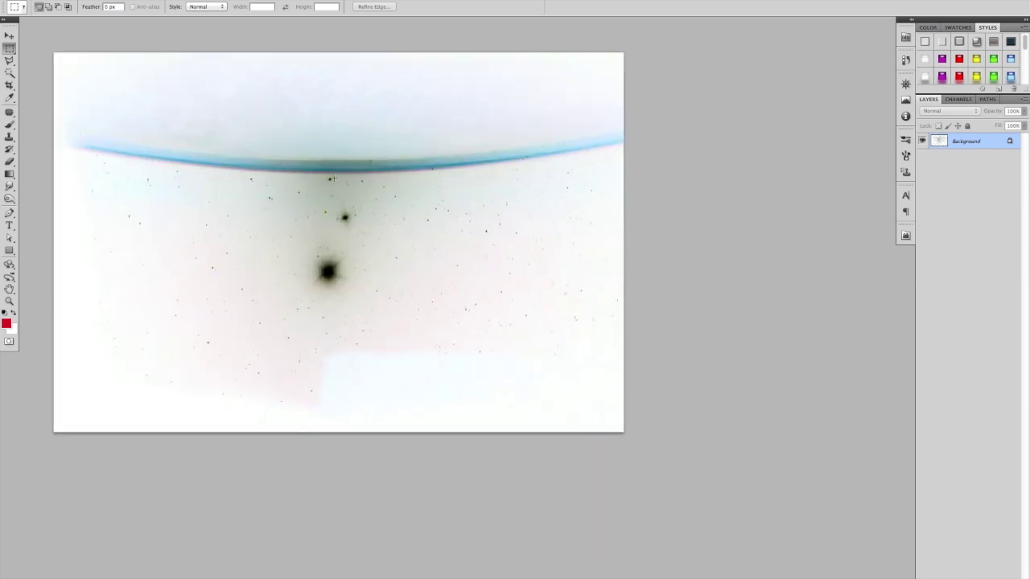
{"action": "left_click_drag", "start_coordinate": [268, 120], "coordinate": [246, 99]}
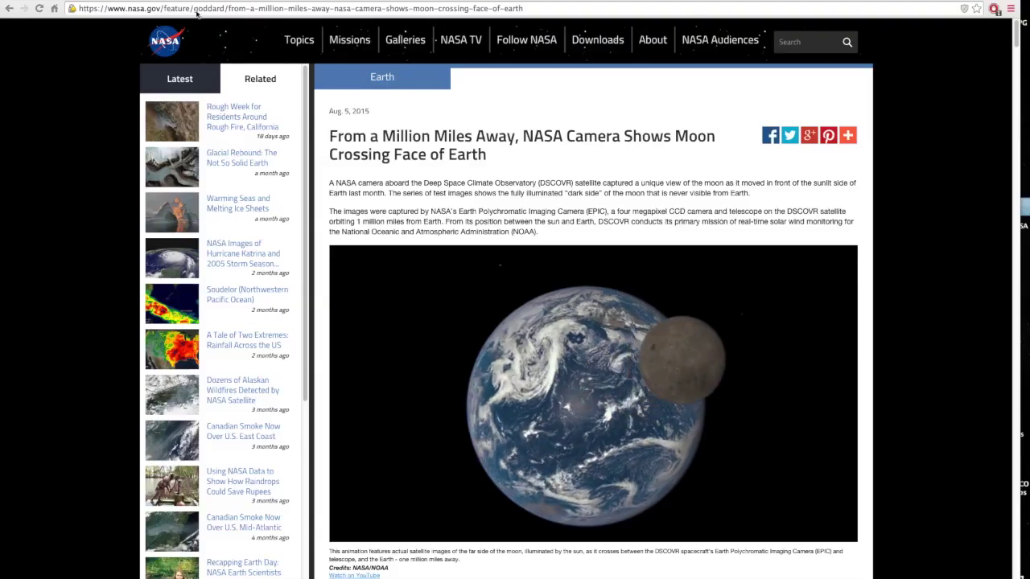
Step: Save the DSCOVR Earth animation GIF into the NASA folder and return to Photoshop
{"action": "right_click", "coordinate": [451, 339]}
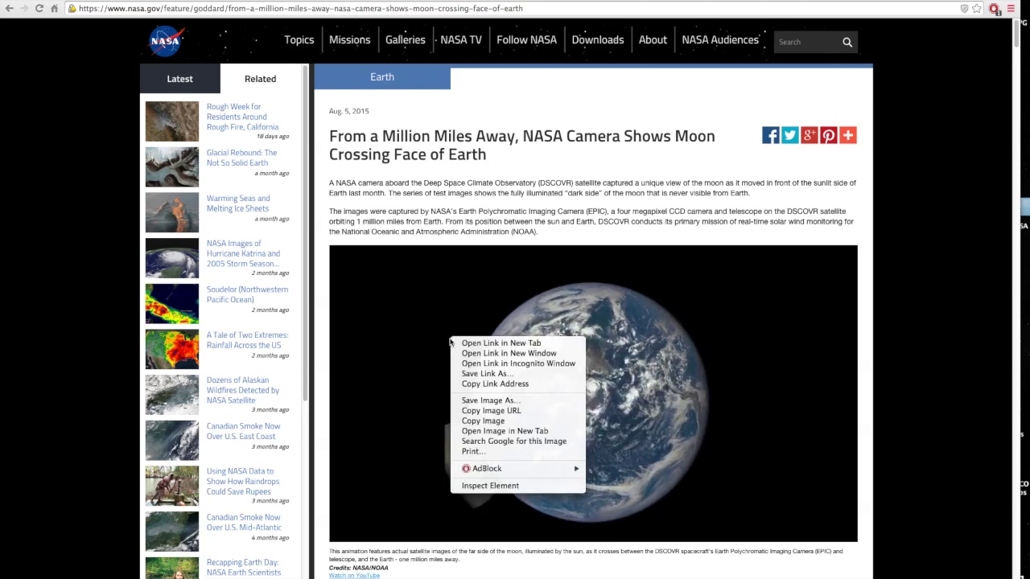
{"action": "left_click", "coordinate": [472, 402]}
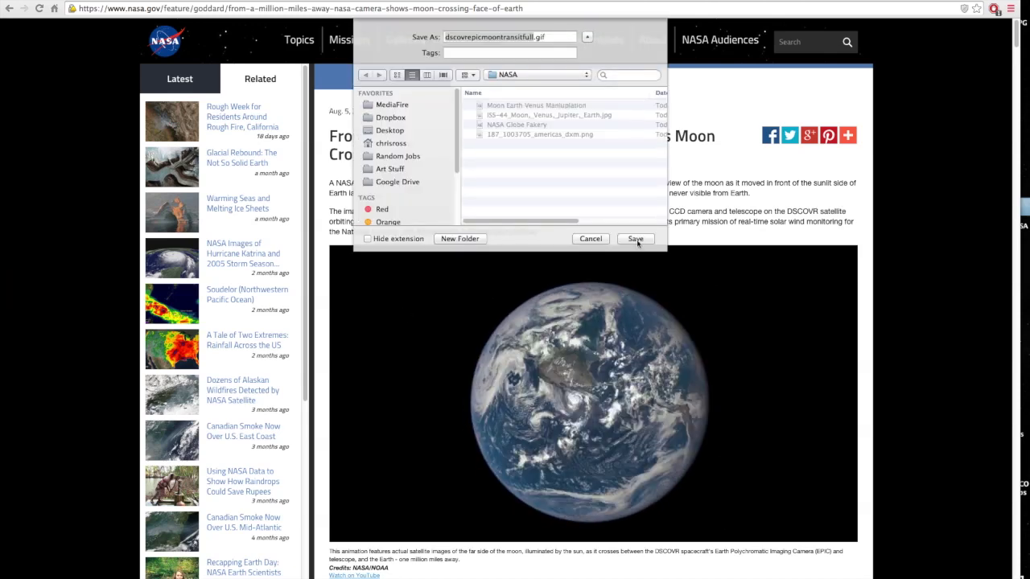
{"action": "left_click", "coordinate": [635, 239]}
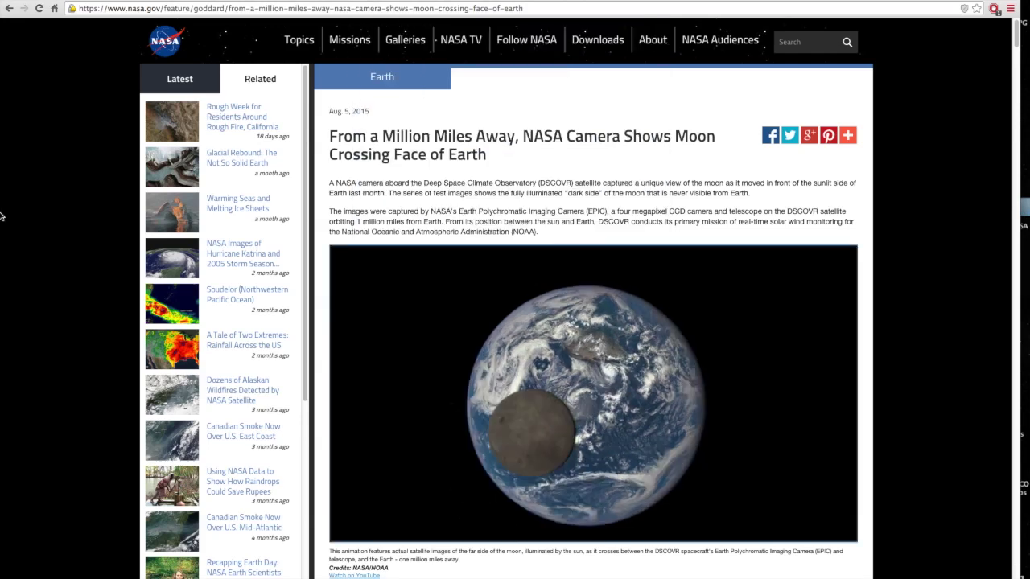
{"action": "mouse_move", "coordinate": [3, 211]}
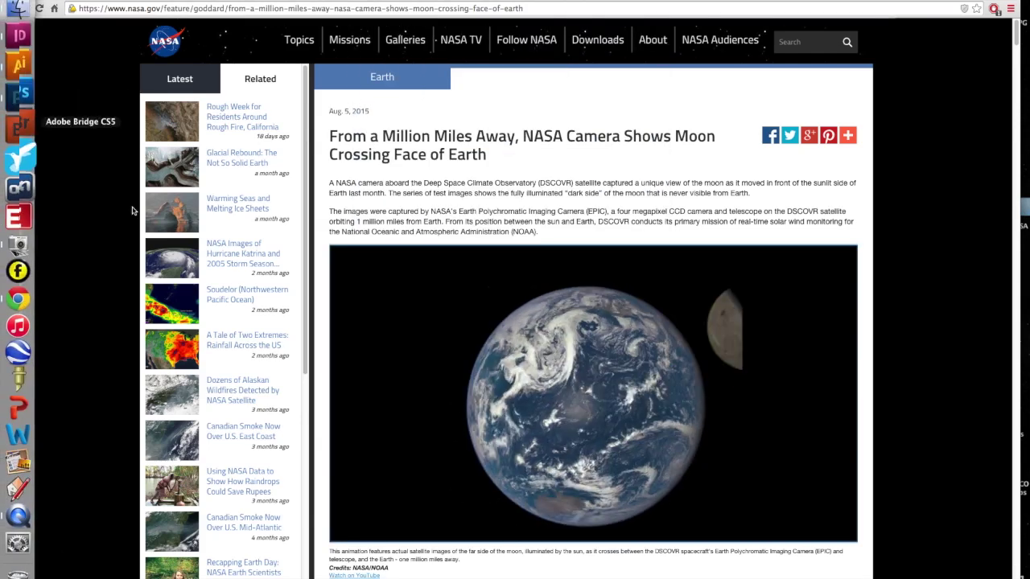
{"action": "left_click", "coordinate": [18, 231]}
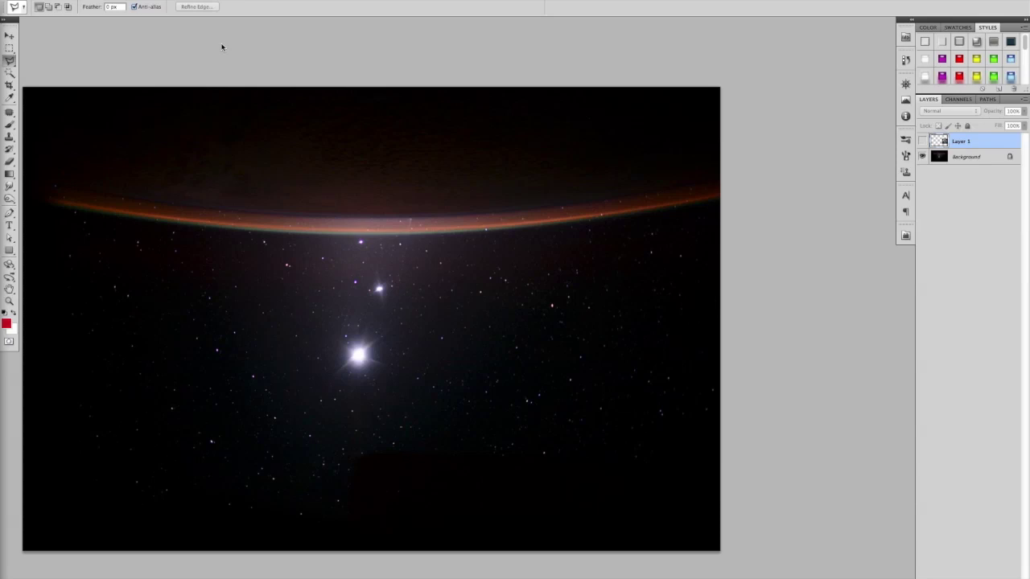
Step: Open dscovrepicmoontransitfull.gif as frame layers and zoom in on the Earth
{"action": "key", "text": "super+o"}
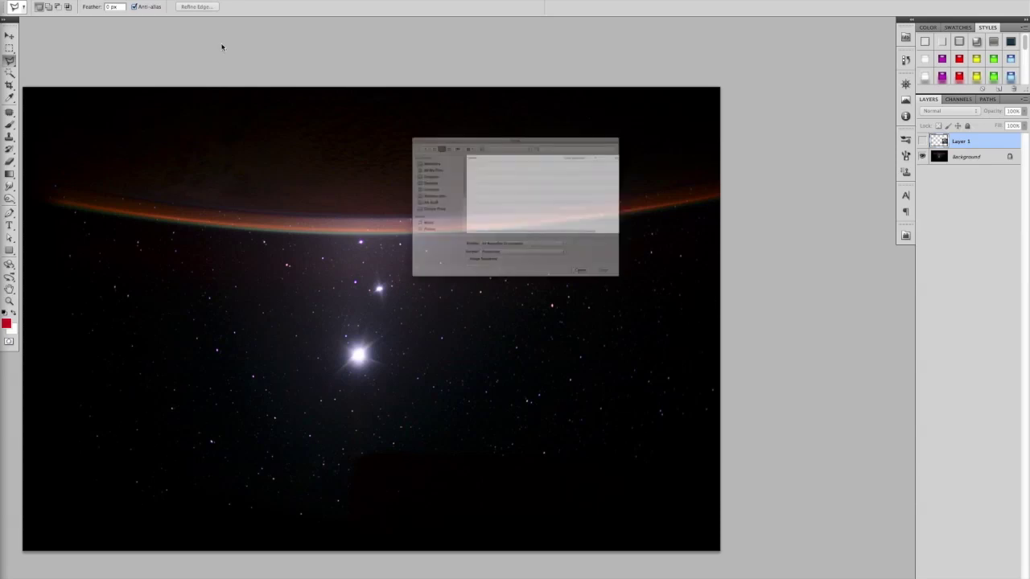
{"action": "left_click", "coordinate": [465, 122]}
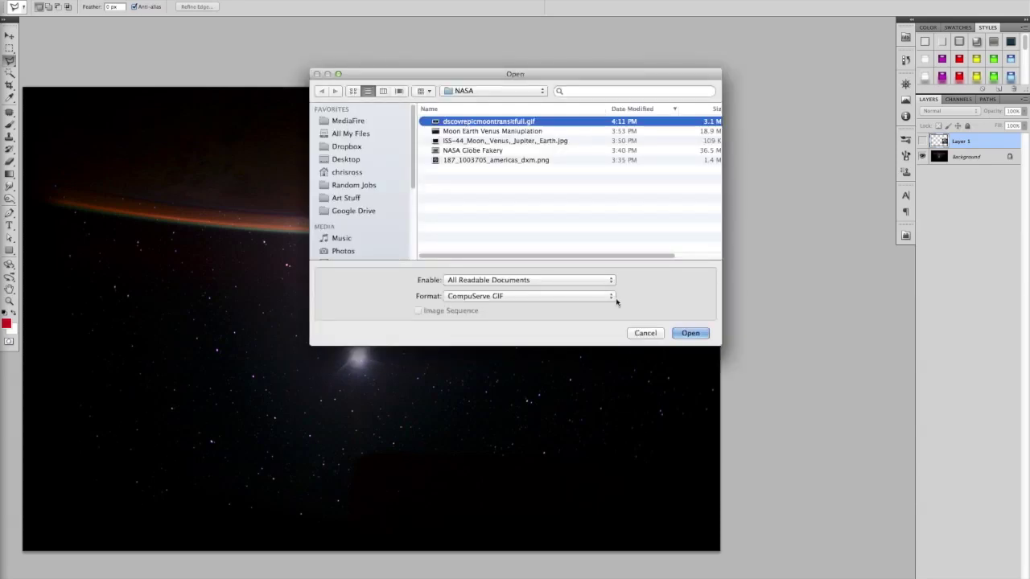
{"action": "left_click", "coordinate": [690, 333]}
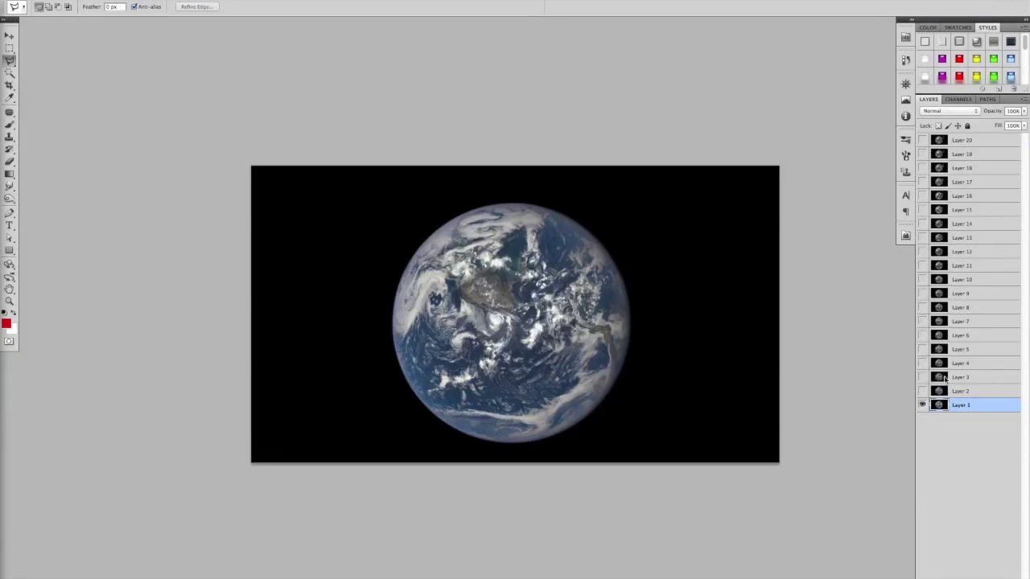
{"action": "key", "text": "ctrl+plus"}
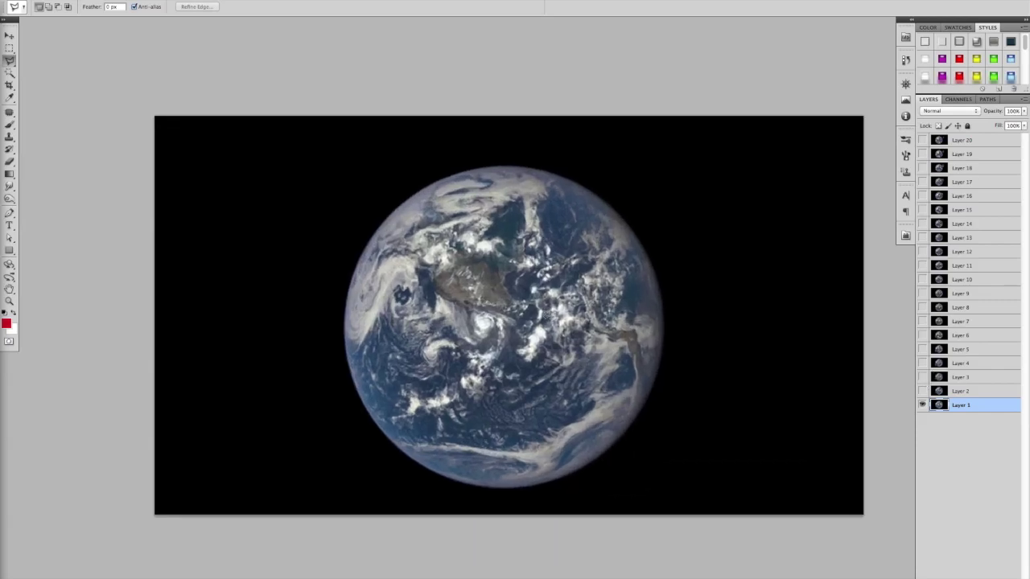
Step: Show Layers 2, 3 and 4 so the Moon appears at Earth's edge
{"action": "left_click", "coordinate": [922, 390]}
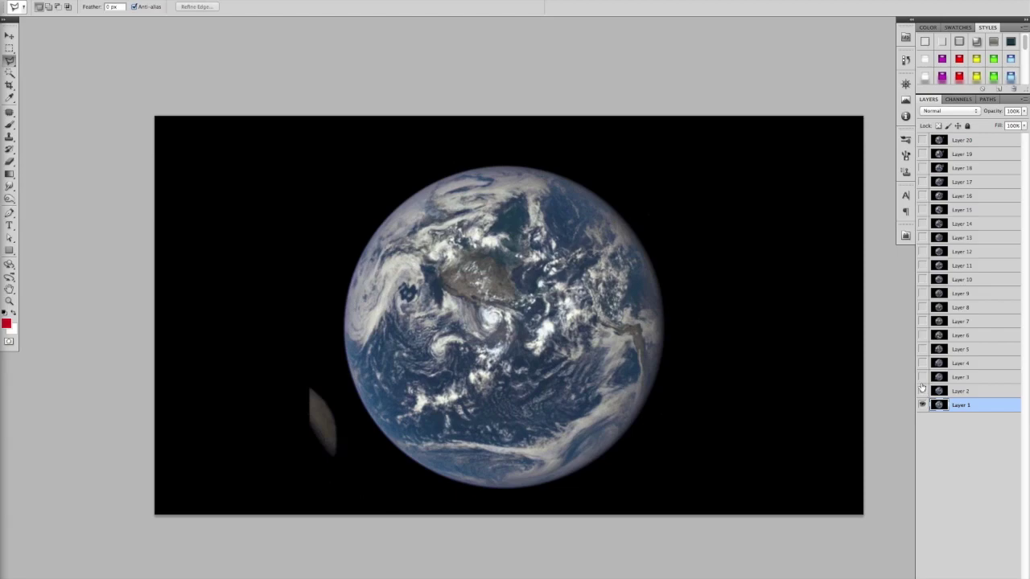
{"action": "left_click", "coordinate": [923, 377]}
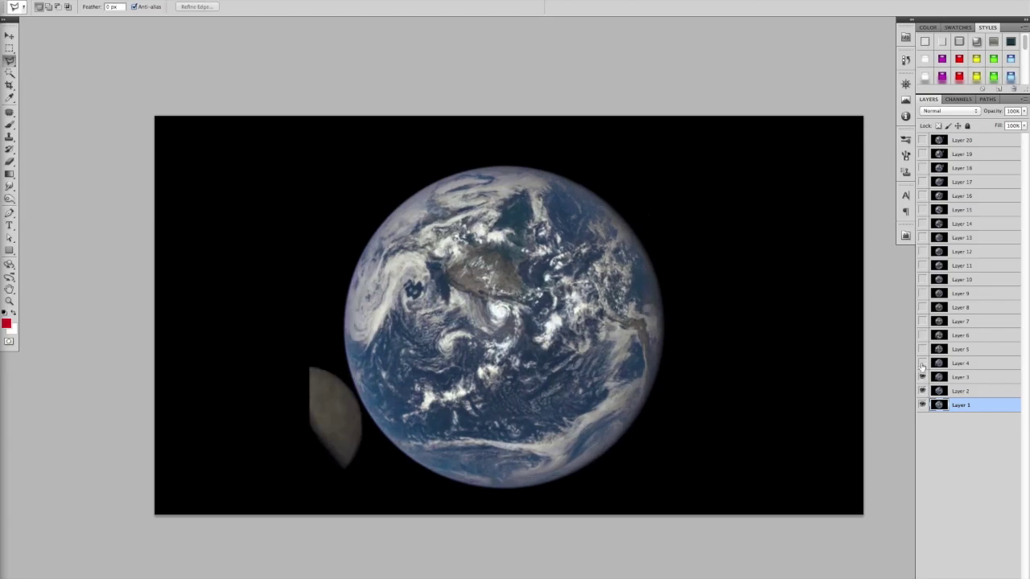
{"action": "left_click", "coordinate": [923, 363]}
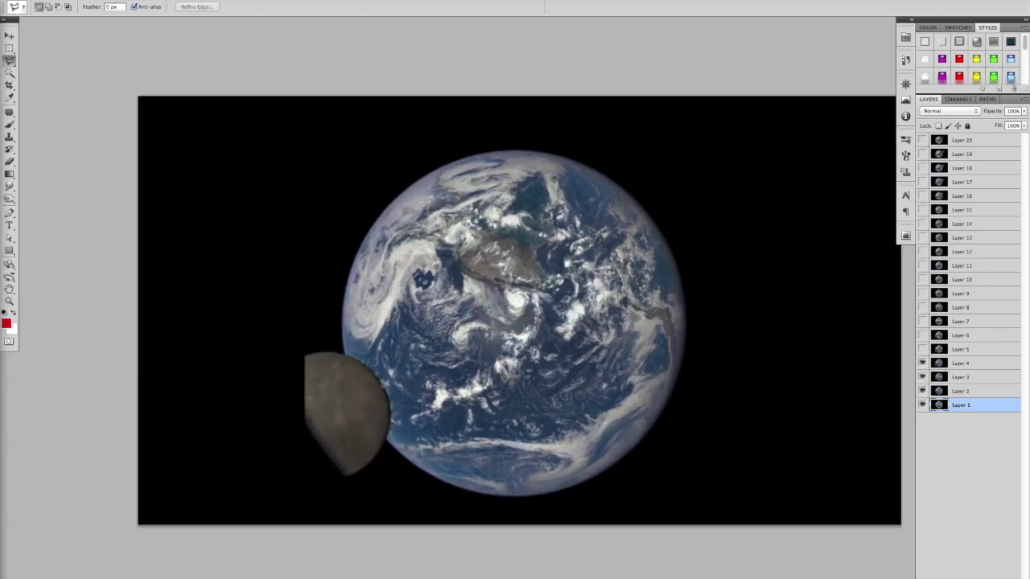
{"action": "scroll", "coordinate": [385, 383], "scroll_direction": "up", "scroll_amount": 5}
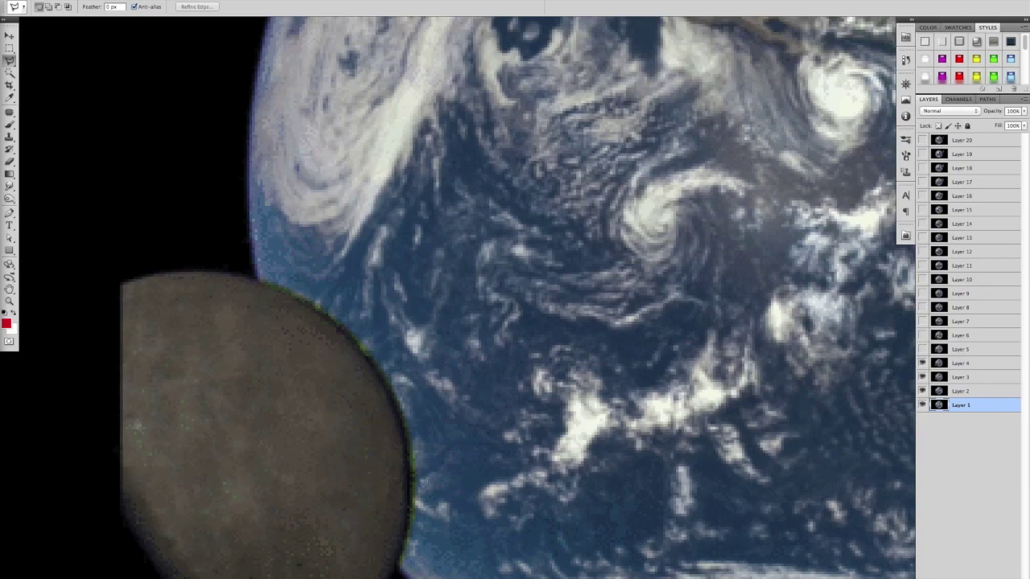
Step: Zoom in on the Moon's edge and show Layers 5 through 11 in turn
{"action": "scroll", "coordinate": [425, 482], "scroll_direction": "up", "scroll_amount": 3}
{"action": "scroll", "coordinate": [423, 446], "scroll_direction": "up", "scroll_amount": 5}
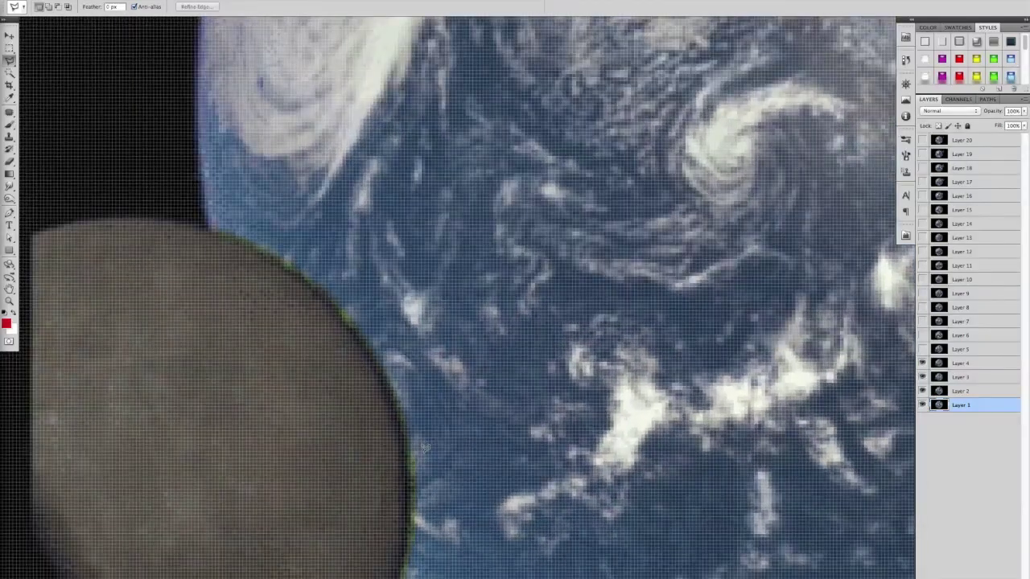
{"action": "scroll", "coordinate": [409, 400], "scroll_direction": "down", "scroll_amount": 8}
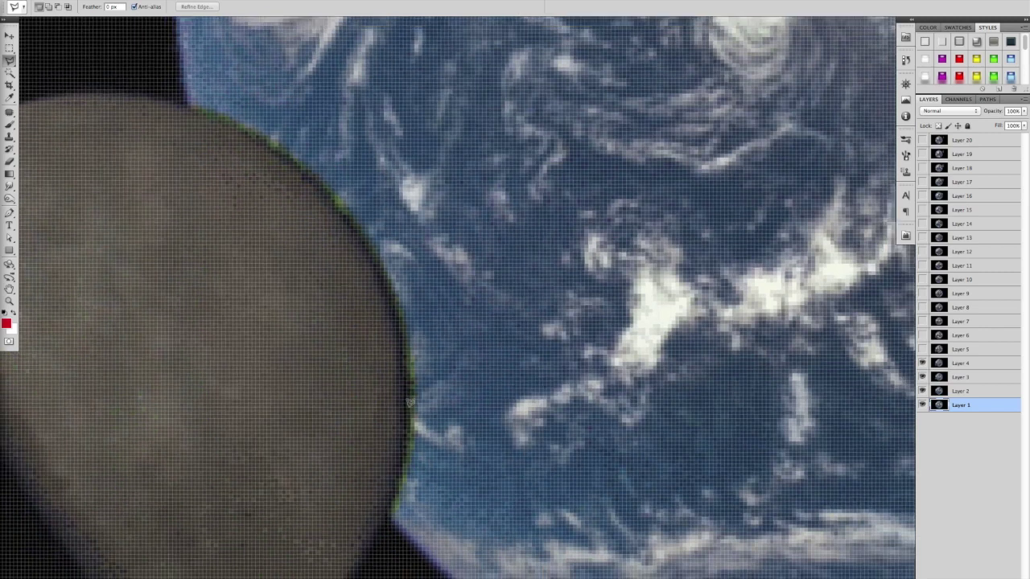
{"action": "scroll", "coordinate": [618, 402], "scroll_direction": "up", "scroll_amount": 2}
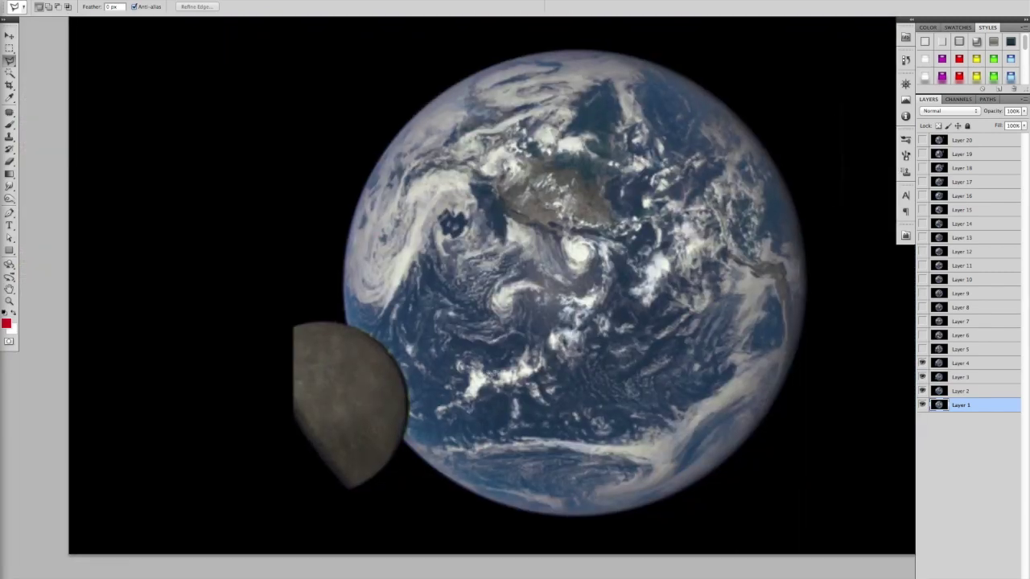
{"action": "left_click", "coordinate": [922, 349]}
{"action": "left_click", "coordinate": [921, 335]}
{"action": "left_click", "coordinate": [922, 321]}
{"action": "left_click", "coordinate": [921, 307]}
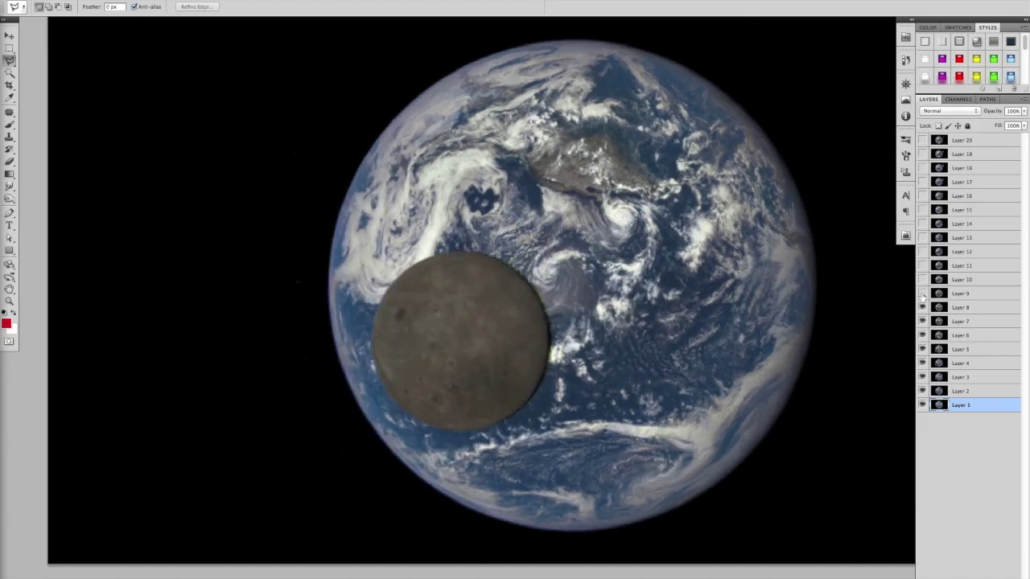
{"action": "left_click", "coordinate": [922, 293]}
{"action": "left_click", "coordinate": [921, 279]}
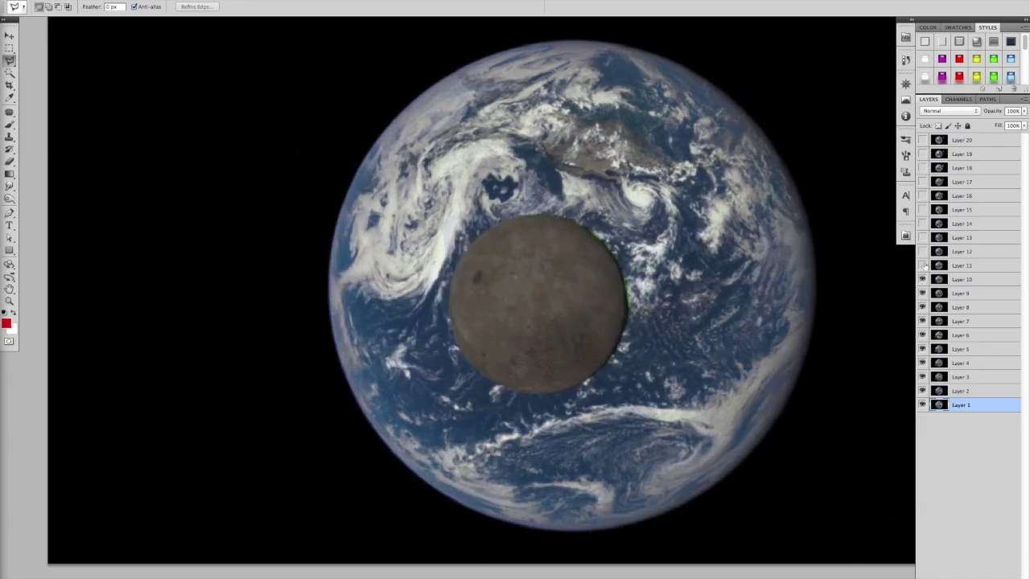
{"action": "left_click", "coordinate": [921, 266]}
Step: Zoom in and out to inspect the Moon over Earth's centre, then fit the image on screen
{"action": "scroll", "coordinate": [672, 252], "scroll_direction": "up", "scroll_amount": 5}
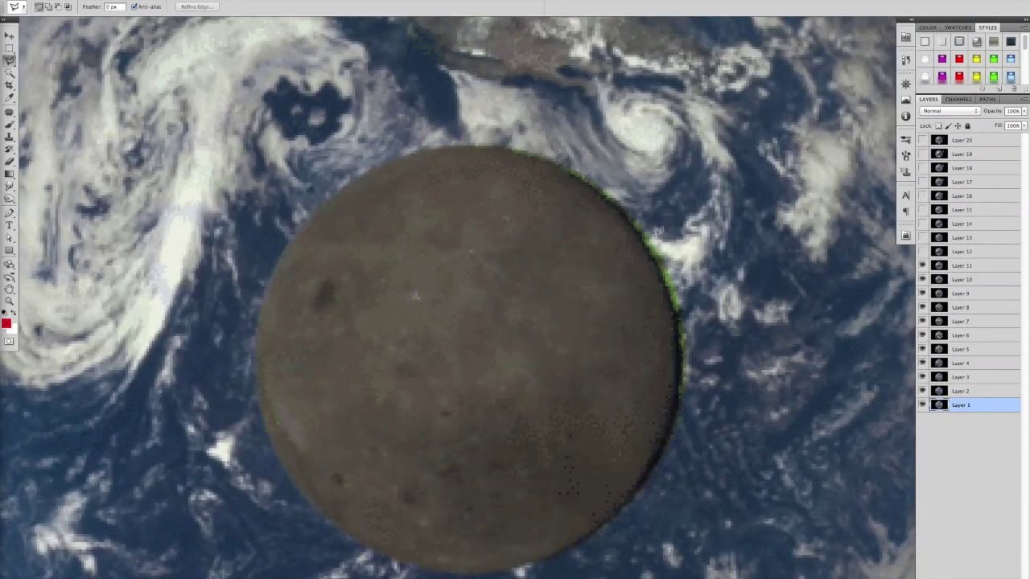
{"action": "scroll", "coordinate": [671, 253], "scroll_direction": "up", "scroll_amount": 5}
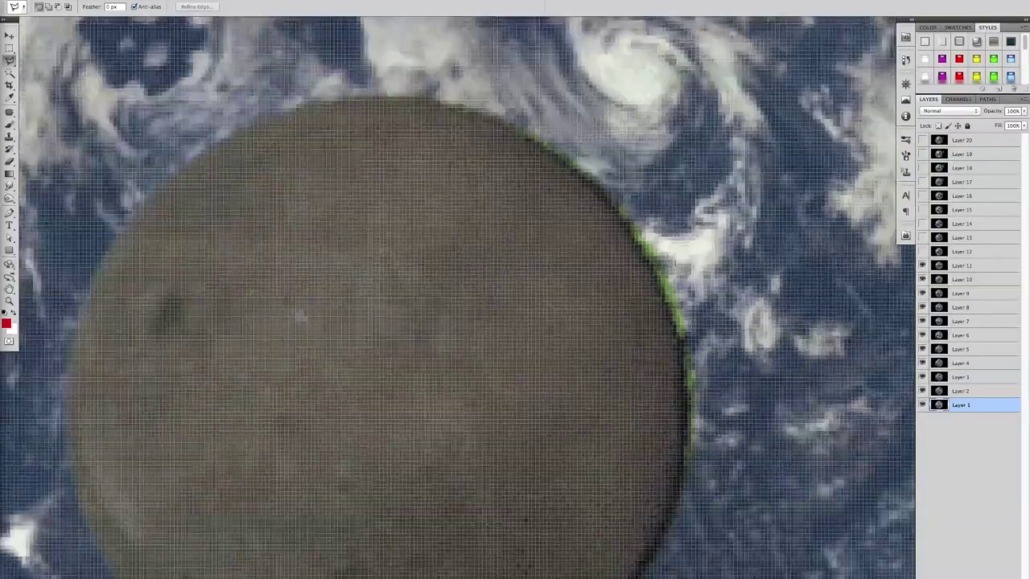
{"action": "scroll", "coordinate": [657, 299], "scroll_direction": "down", "scroll_amount": 3}
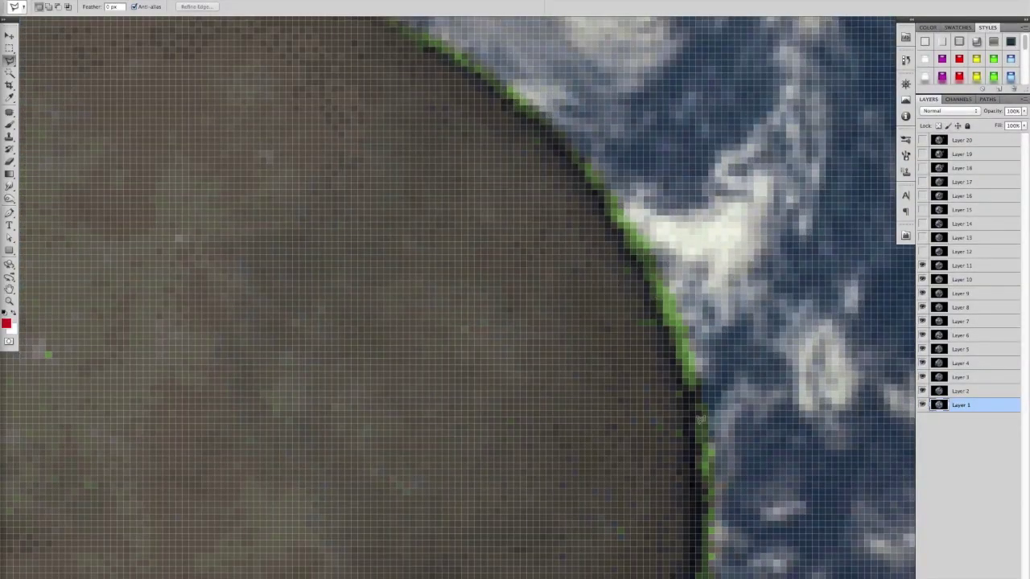
{"action": "scroll", "coordinate": [659, 300], "scroll_direction": "down", "scroll_amount": 3}
{"action": "key", "text": "super+0"}
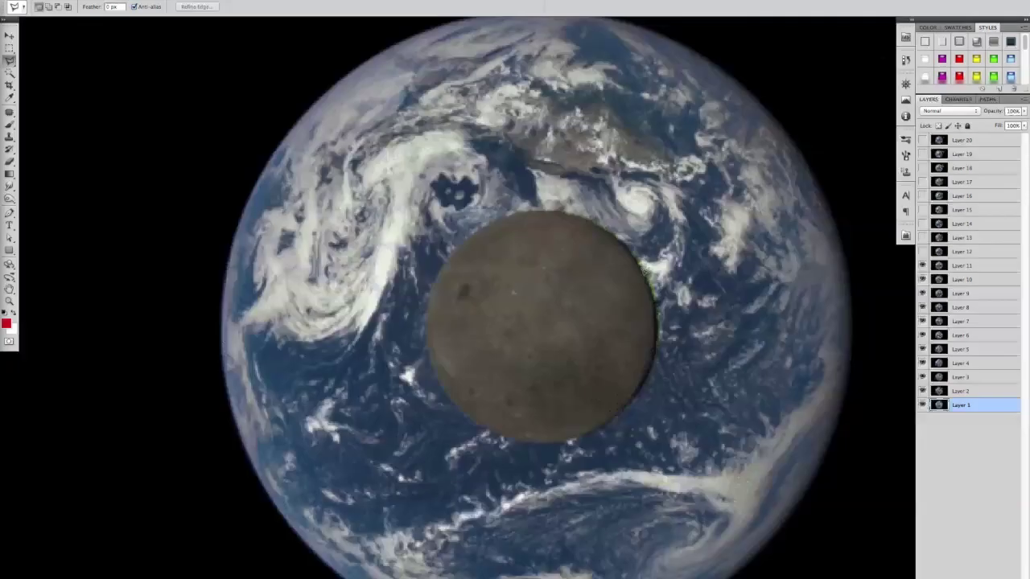
Step: Show Layers 12 through 16 and pan to keep the Moon in view
{"action": "left_click", "coordinate": [922, 252]}
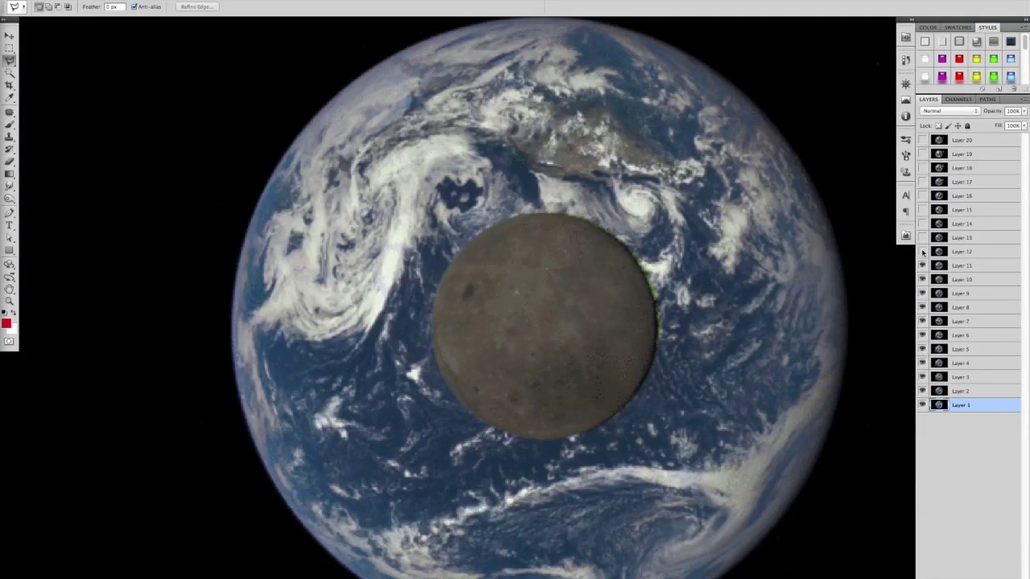
{"action": "left_click", "coordinate": [922, 238]}
{"action": "left_click", "coordinate": [921, 223]}
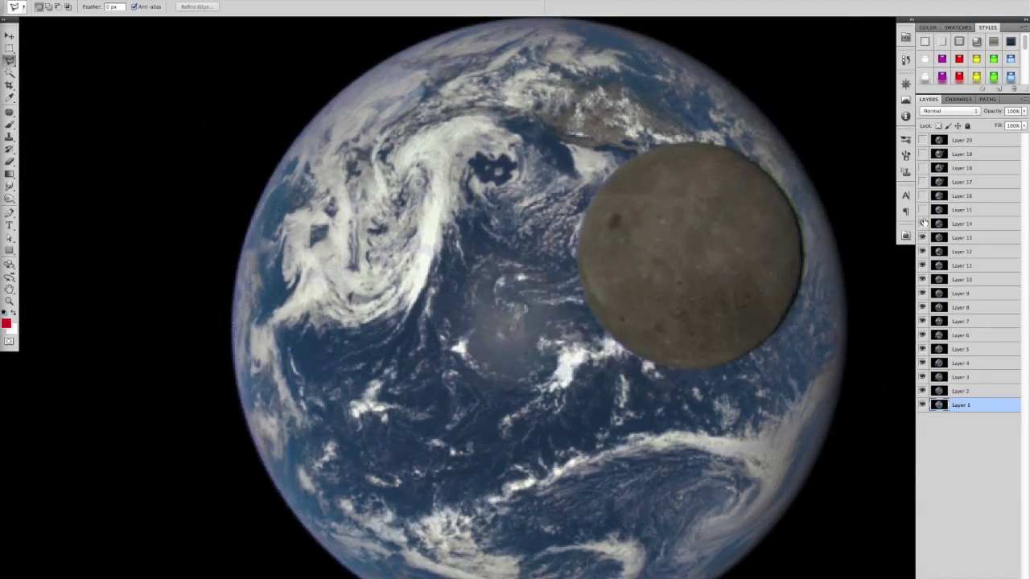
{"action": "left_click", "coordinate": [922, 210]}
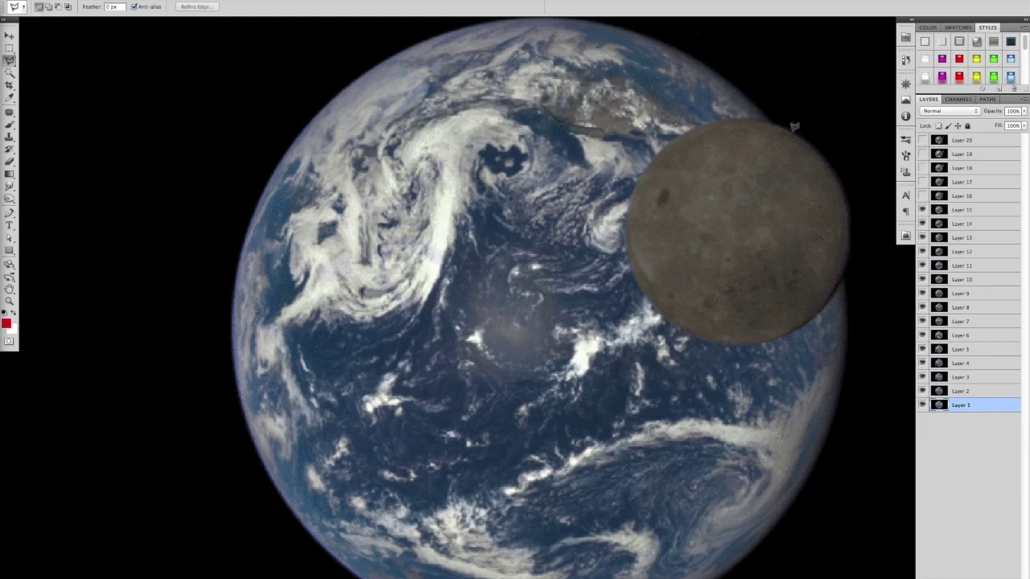
{"action": "left_click", "coordinate": [922, 195]}
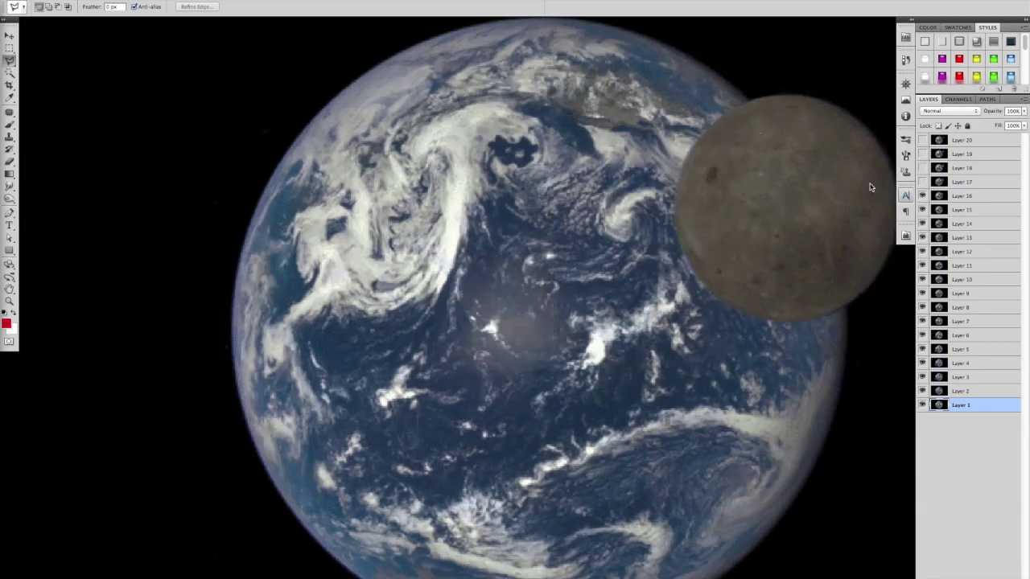
{"action": "left_click_drag", "start_coordinate": [788, 191], "coordinate": [707, 209]}
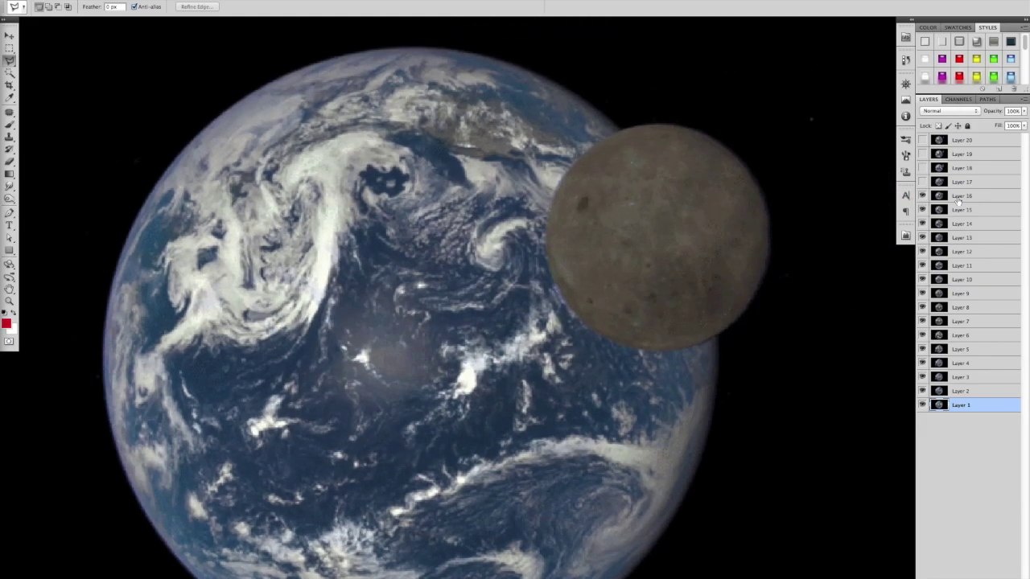
Step: Show Layers 17, 18, 19 and 20, the final transit frames
{"action": "left_click", "coordinate": [922, 182]}
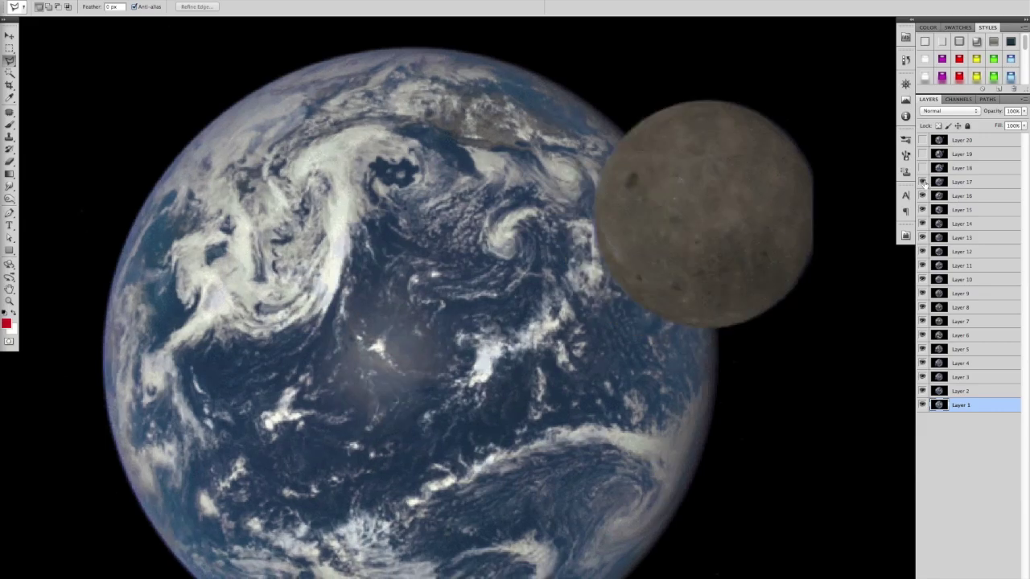
{"action": "left_click", "coordinate": [921, 168]}
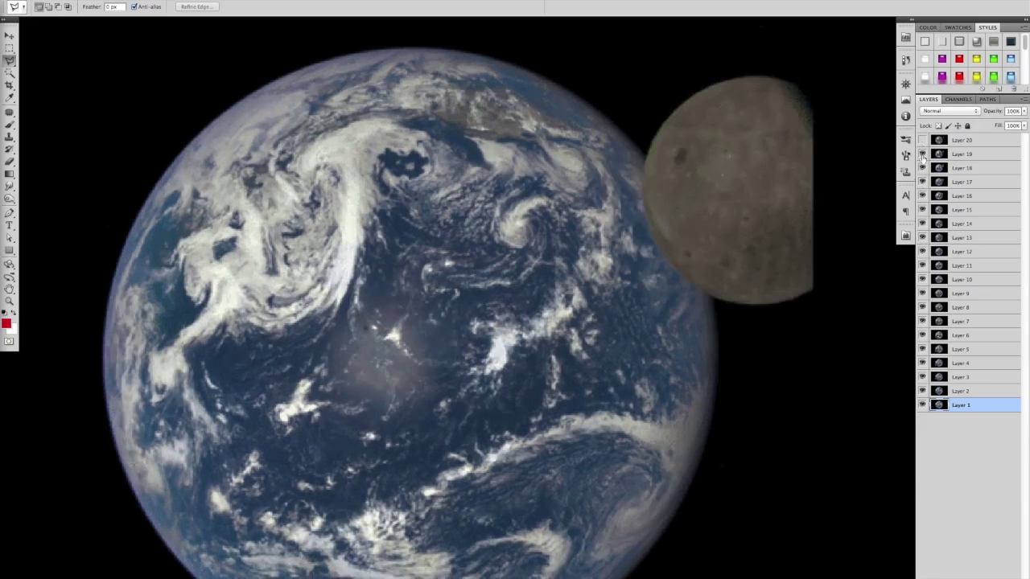
{"action": "left_click", "coordinate": [921, 153]}
{"action": "scroll", "coordinate": [740, 165], "scroll_direction": "up", "scroll_amount": 2}
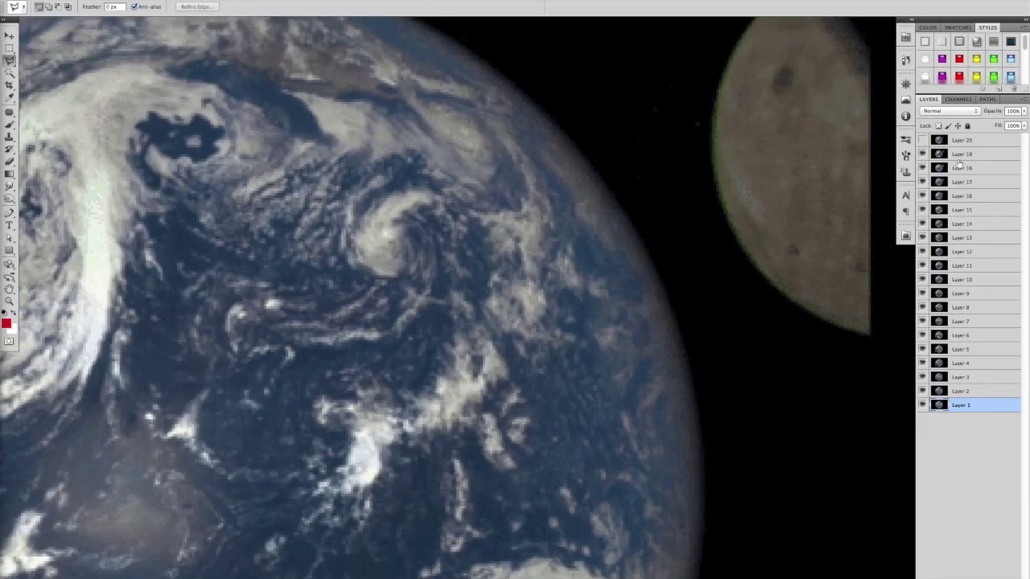
{"action": "left_click", "coordinate": [922, 143]}
{"action": "scroll", "coordinate": [727, 258], "scroll_direction": "down", "scroll_amount": 3}
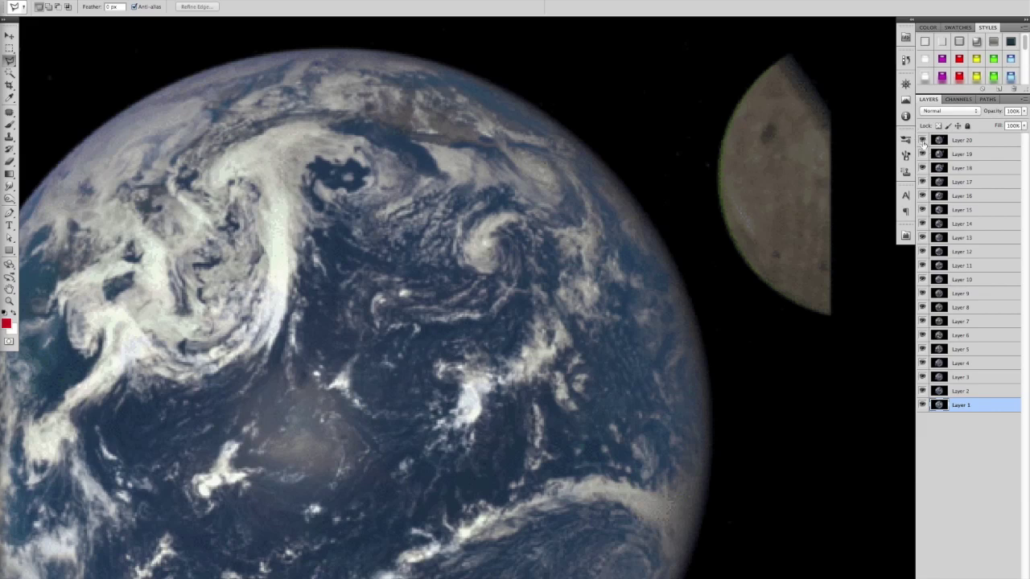
{"action": "left_click", "coordinate": [922, 142]}
Step: Hide Layers 20 down to 17, leaving the Moon at Earth's upper-right edge
{"action": "left_click", "coordinate": [922, 140]}
{"action": "left_click", "coordinate": [922, 154]}
{"action": "left_click", "coordinate": [922, 167]}
{"action": "left_click", "coordinate": [921, 182]}
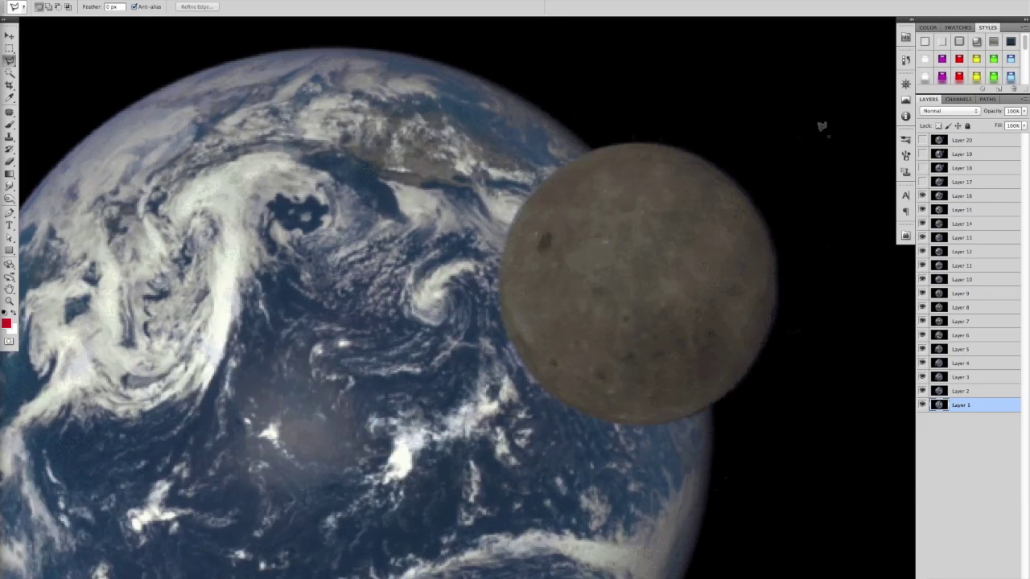
{"action": "scroll", "coordinate": [820, 143], "scroll_direction": "up", "scroll_amount": 8}
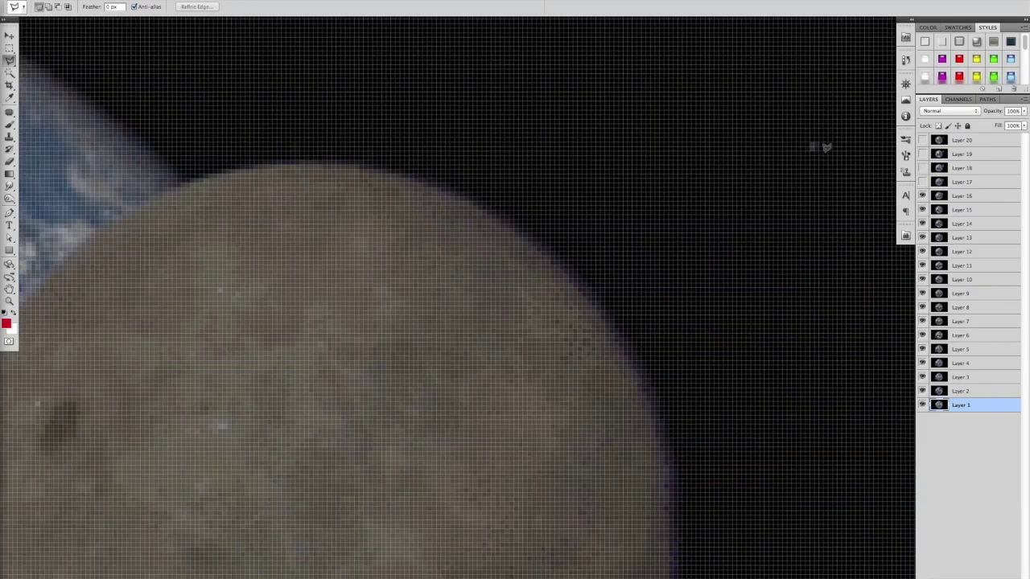
{"action": "scroll", "coordinate": [826, 147], "scroll_direction": "up", "scroll_amount": 4}
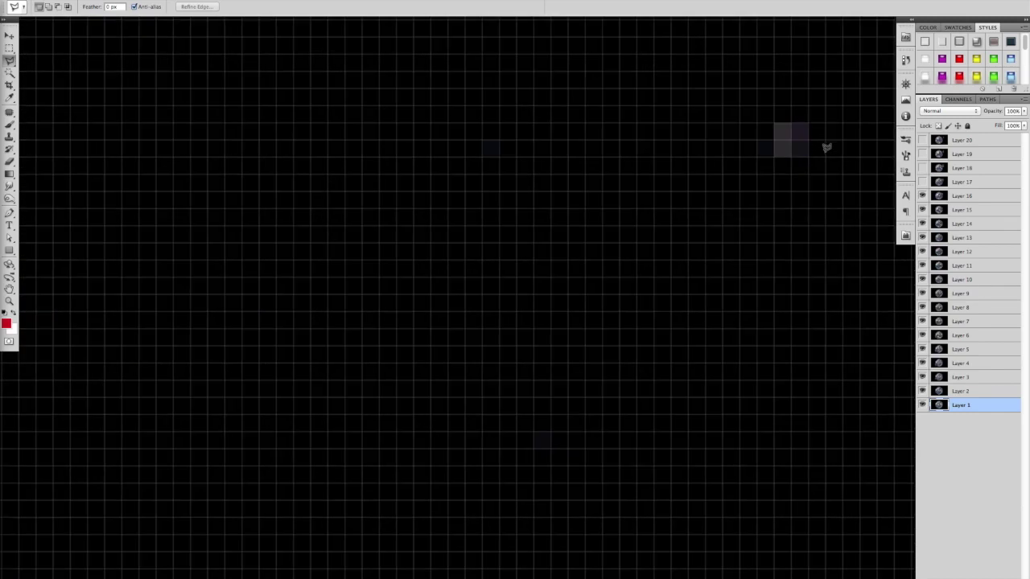
{"action": "scroll", "coordinate": [826, 147], "scroll_direction": "down", "scroll_amount": 12}
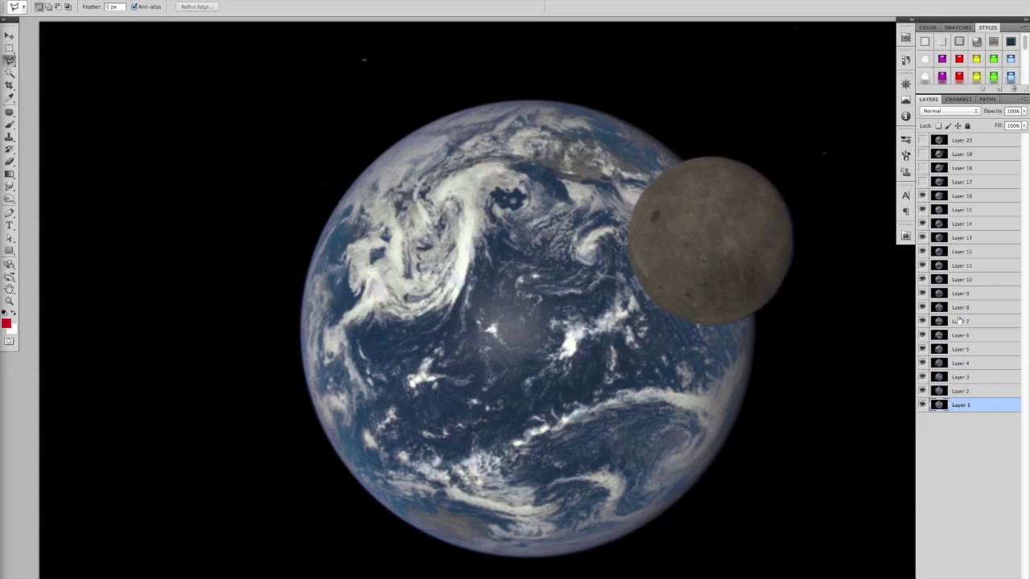
Step: Make Layer 6 active and show it alone, hiding all other frames
{"action": "left_click", "coordinate": [981, 369]}
{"action": "left_click", "coordinate": [985, 335]}
{"action": "left_click", "coordinate": [923, 335]}
{"action": "left_click", "coordinate": [922, 335], "text": "alt"}
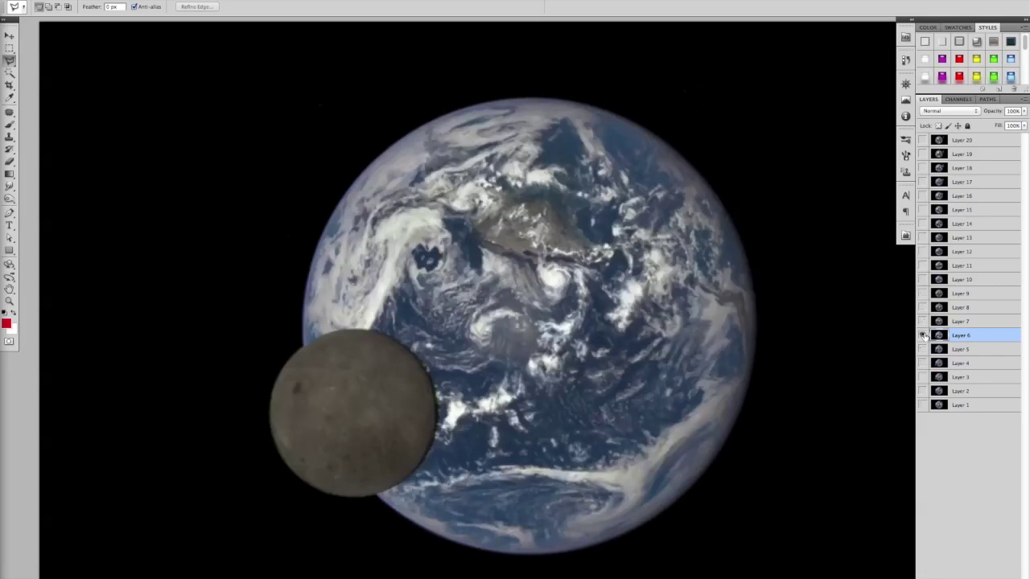
Step: Marquee-select the Earth-and-Moon area of frame 6, then close the transit GIF
{"action": "left_click", "coordinate": [10, 49]}
{"action": "left_click_drag", "start_coordinate": [243, 81], "coordinate": [791, 574]}
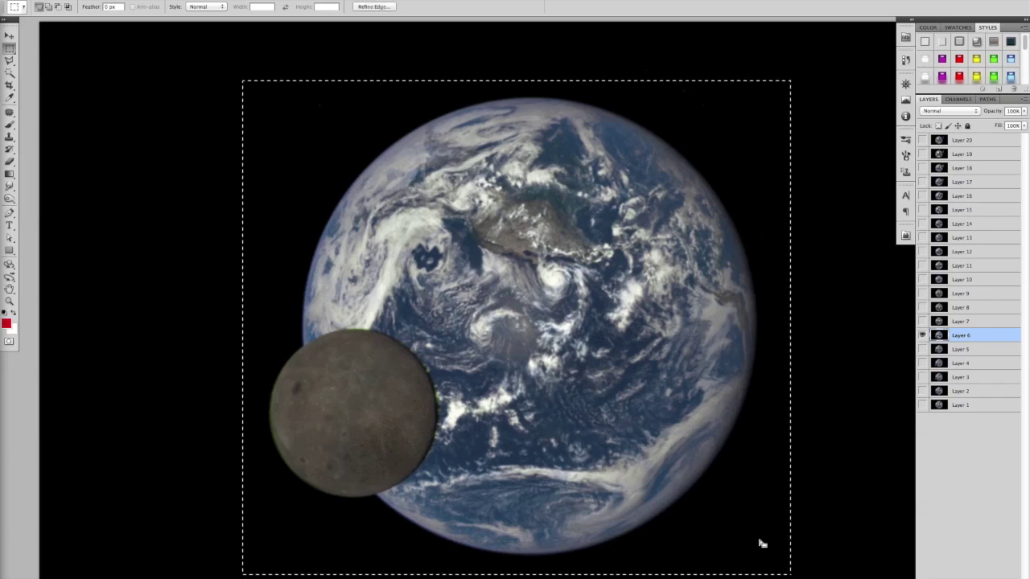
{"action": "key", "text": "super+w"}
Step: Close the transit GIF unsaved, paste its Earth-and-Moon frame into the ISS photo, and shift it right
{"action": "left_click", "coordinate": [485, 187]}
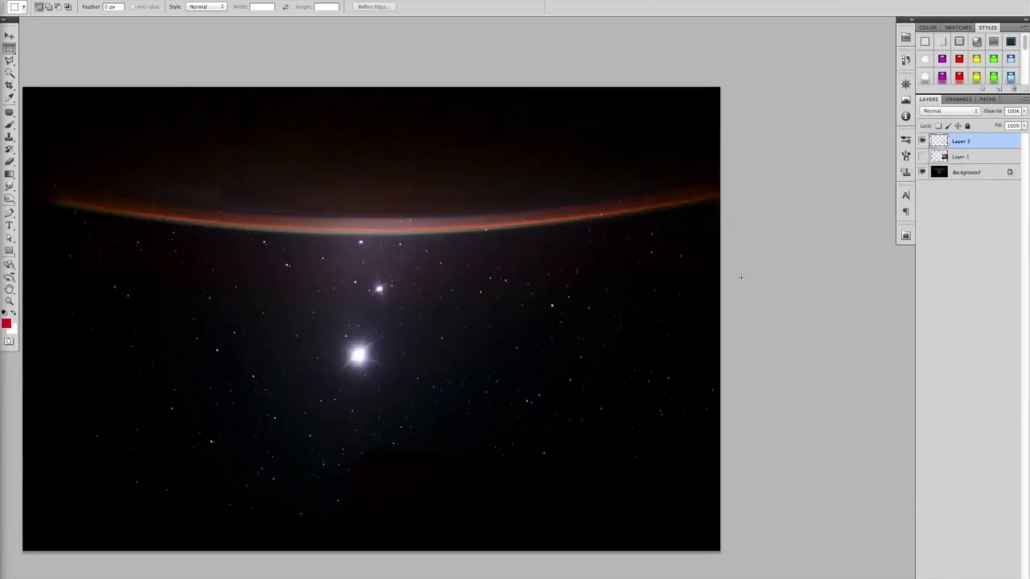
{"action": "key", "text": "super+v"}
{"action": "left_click", "coordinate": [8, 36]}
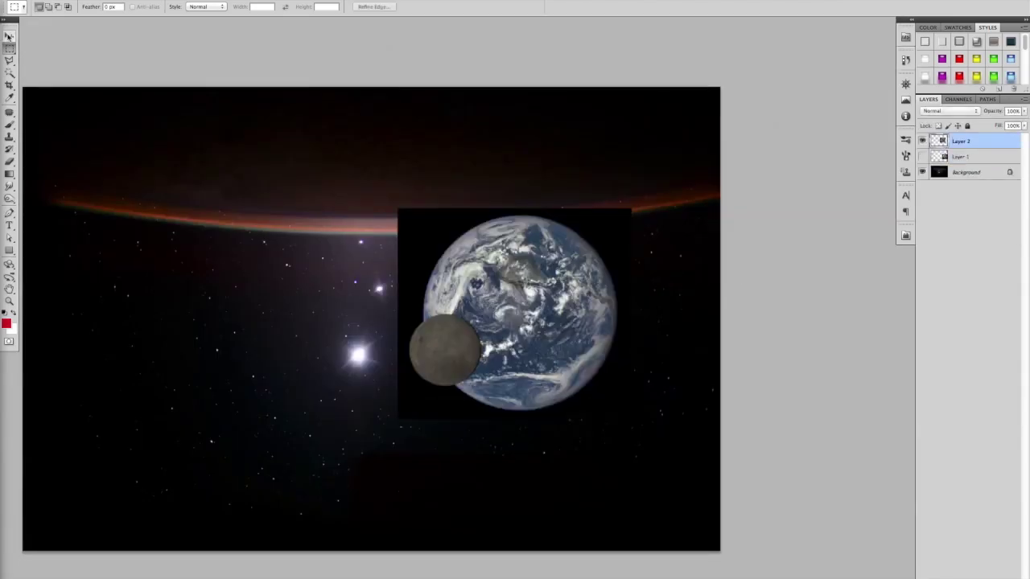
{"action": "left_click_drag", "start_coordinate": [552, 295], "coordinate": [636, 301]}
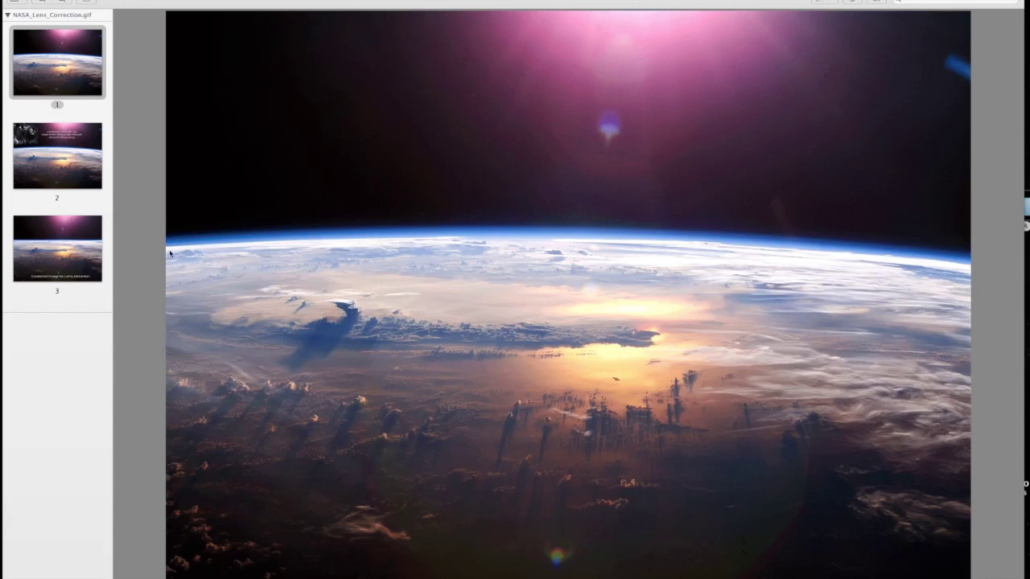
Step: View page 2's camera and lens setup and page 3's corrected image, then return to page 1
{"action": "left_click", "coordinate": [80, 159]}
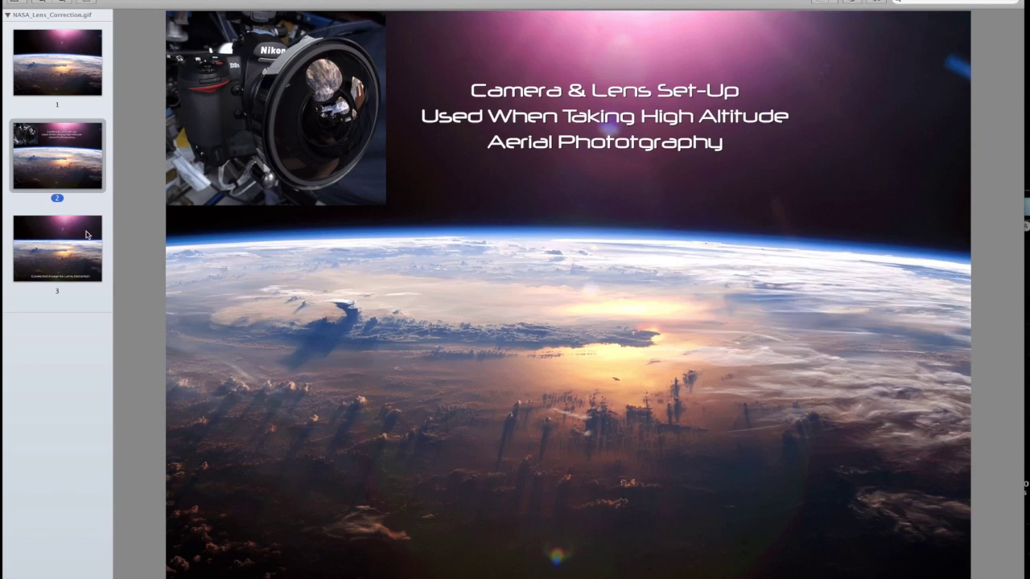
{"action": "left_click", "coordinate": [87, 234]}
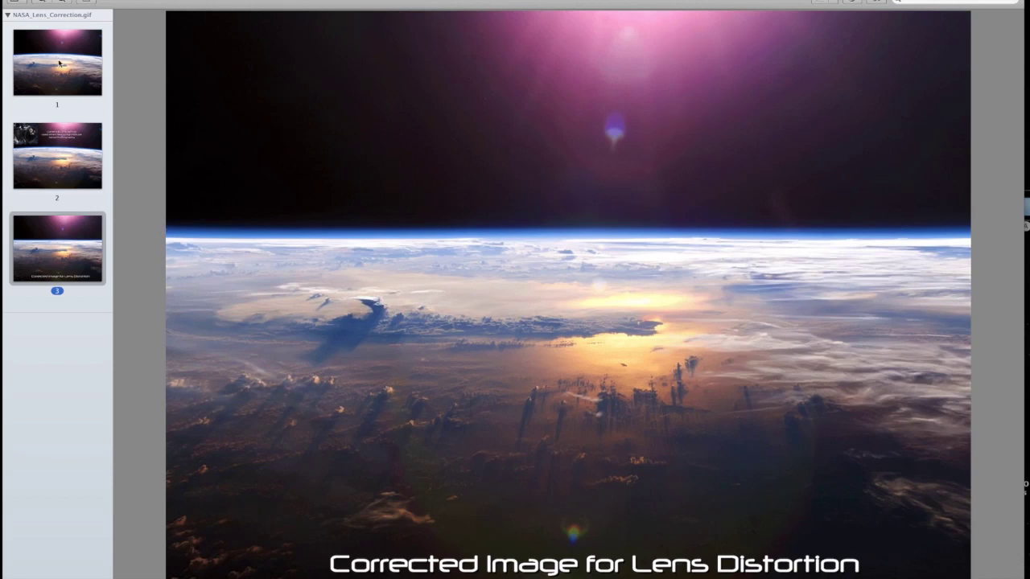
{"action": "left_click", "coordinate": [58, 63]}
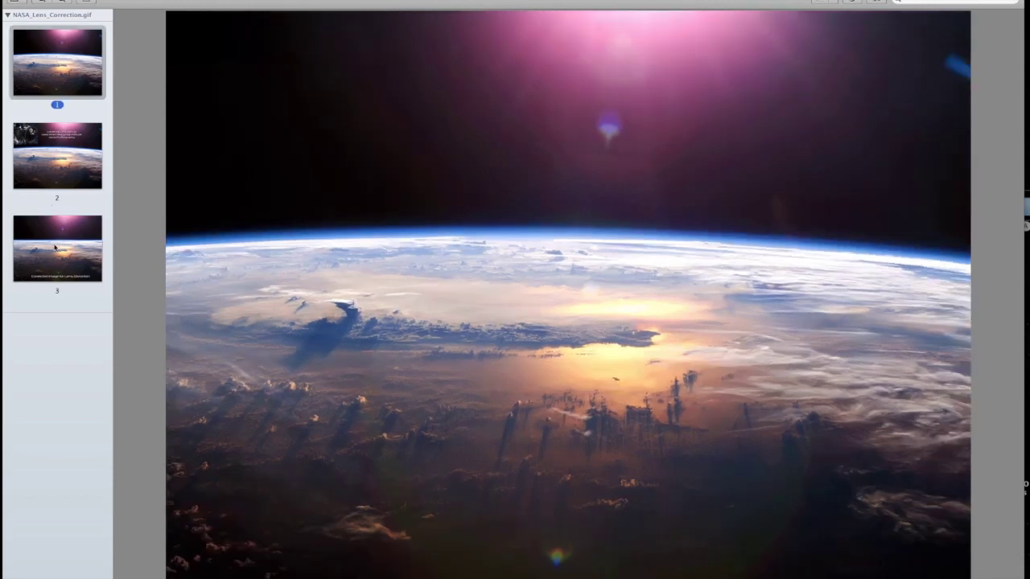